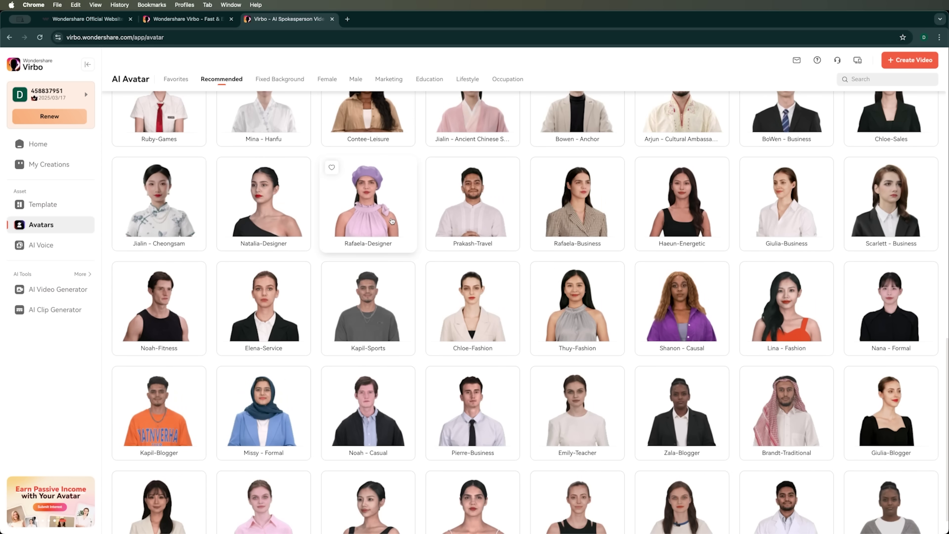
# Step: Preview Tutorial Virbo in My Creations and check its TikTok and YouTube sharing options
pyautogui.scroll(-1, 391, 221)
pyautogui.scroll(-20, 392, 220)
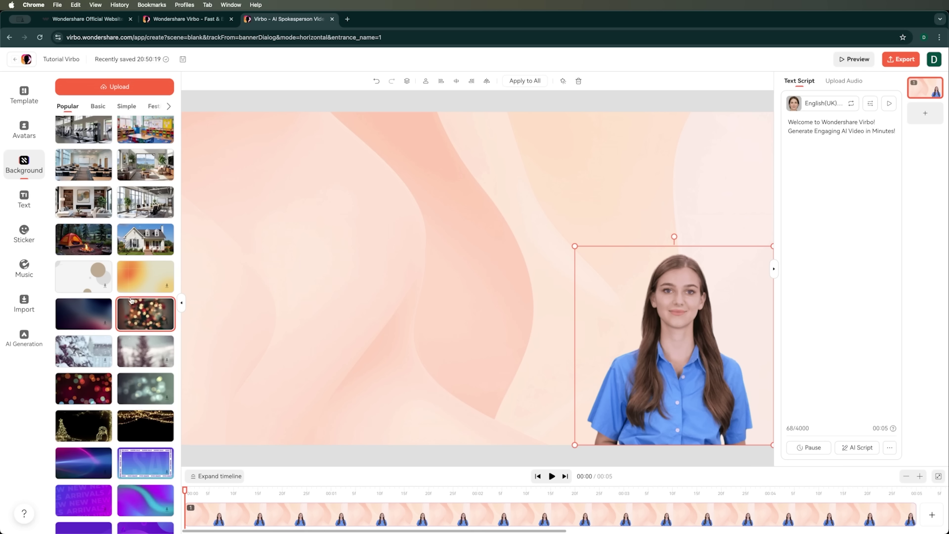
pyautogui.scroll(-10, 114, 351)
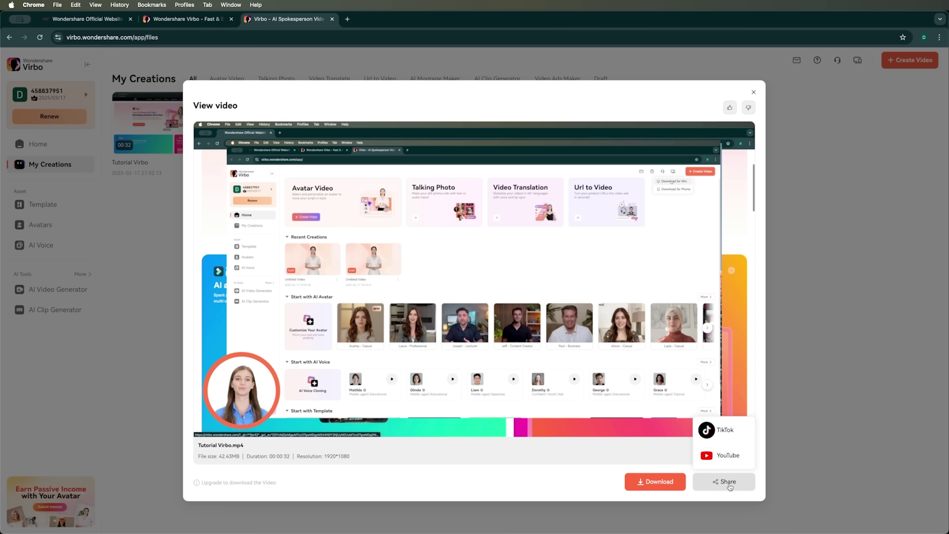
pyautogui.click(708, 484)
pyautogui.click(713, 479)
pyautogui.click(511, 480)
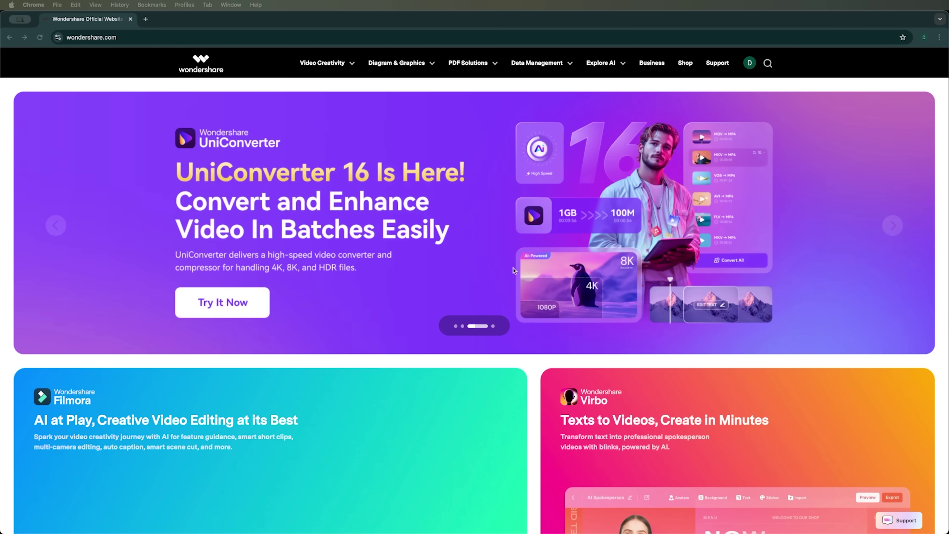
# Step: Scroll wondershare.com down to the Virbo tile and open Virbo's product page in a new tab
pyautogui.scroll(-6, 616, 360)
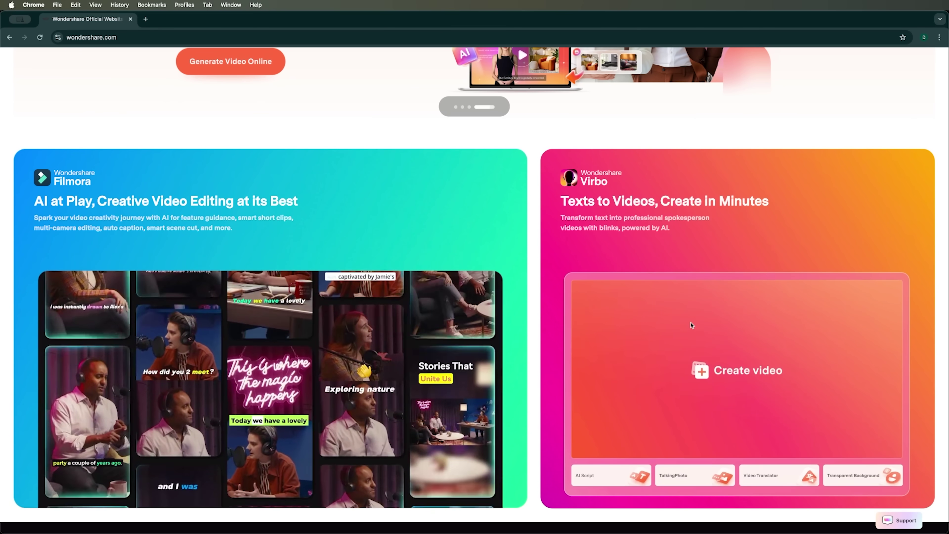
pyautogui.click(695, 324)
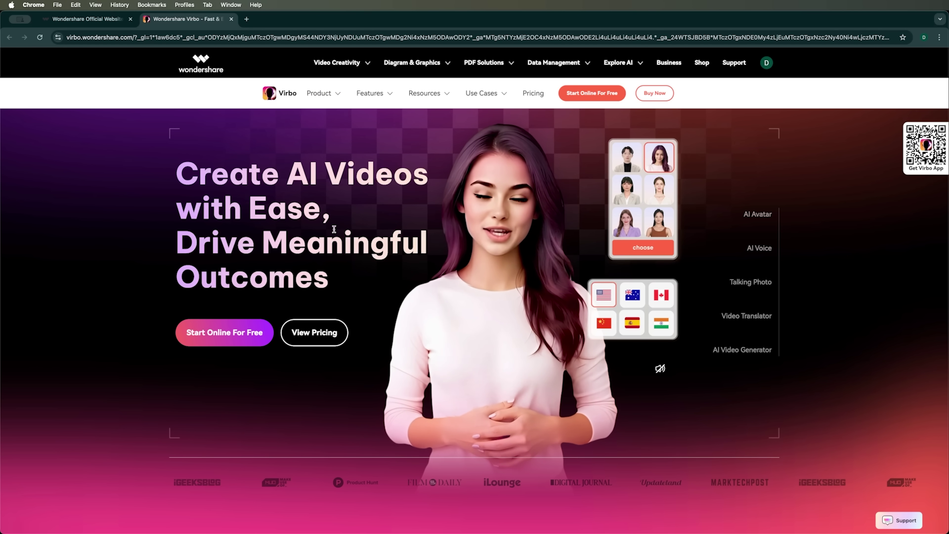
pyautogui.moveTo(323, 91)
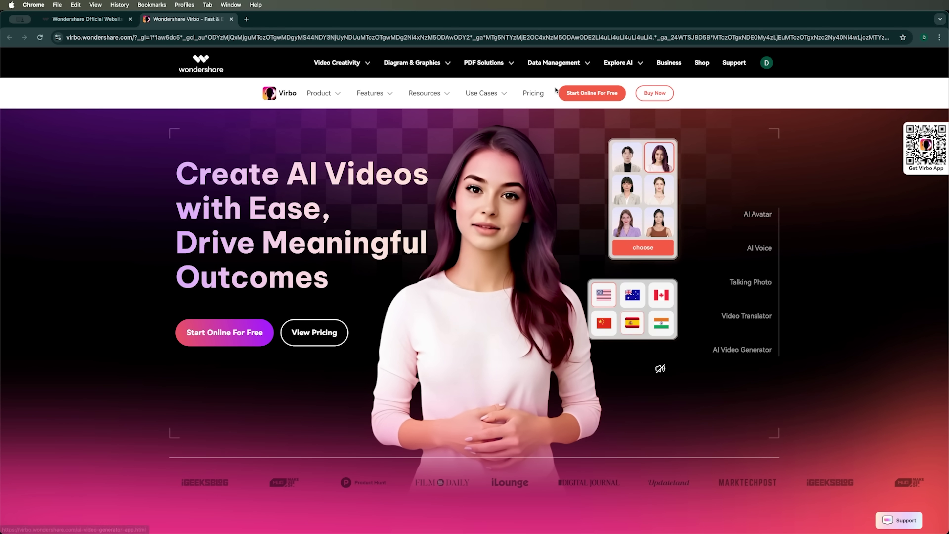
# Step: Compare Virbo's Starter, Creator and Advanced plan prices, then launch the online Virbo app
pyautogui.click(533, 93)
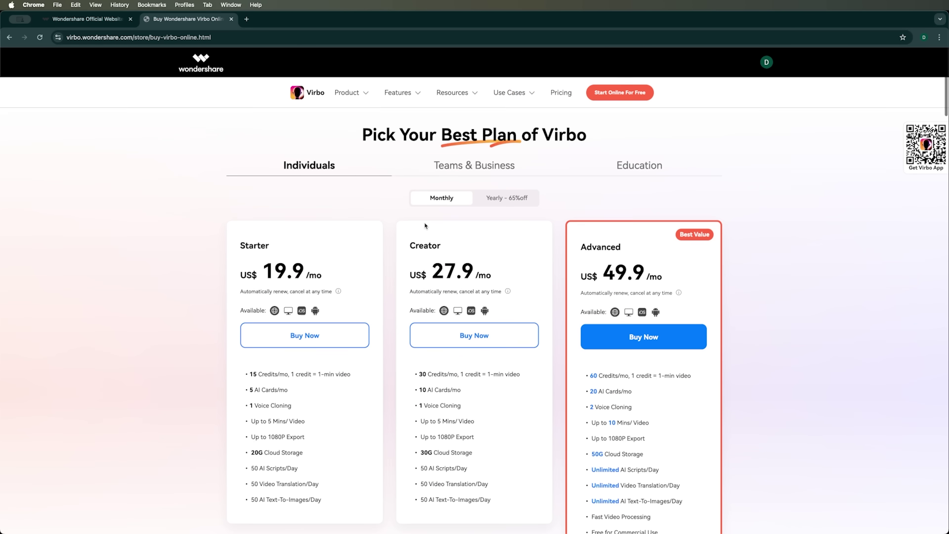
pyautogui.scroll(-1, 425, 226)
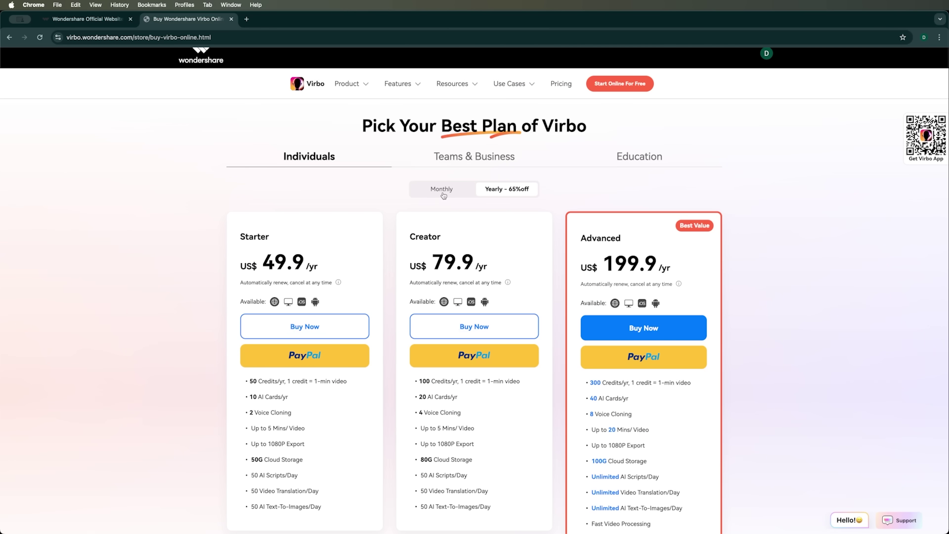
pyautogui.scroll(-3, 433, 275)
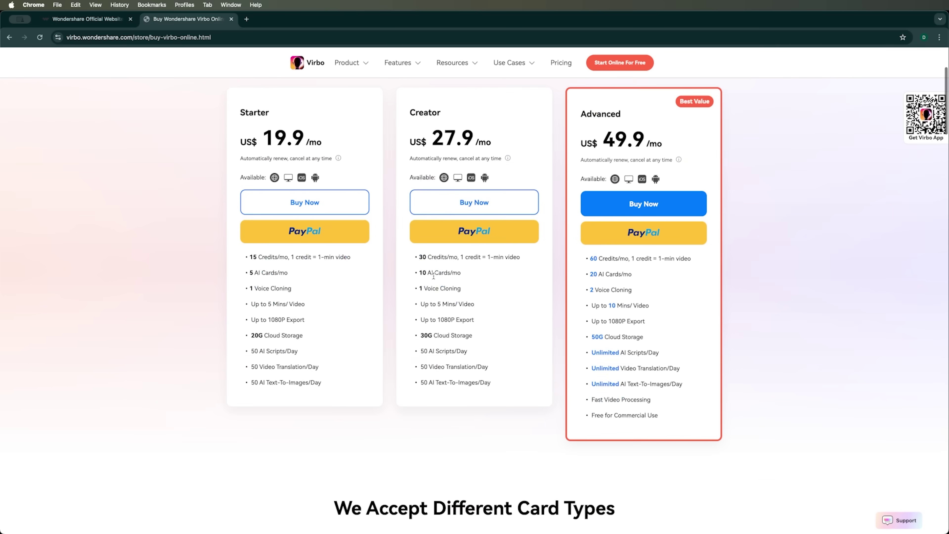
pyautogui.scroll(4, 429, 215)
pyautogui.click(312, 96)
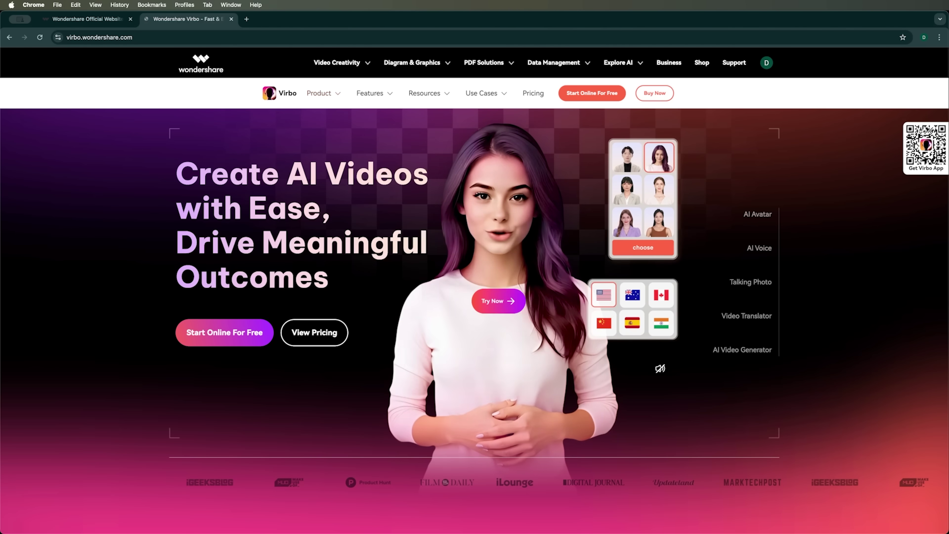
pyautogui.click(533, 322)
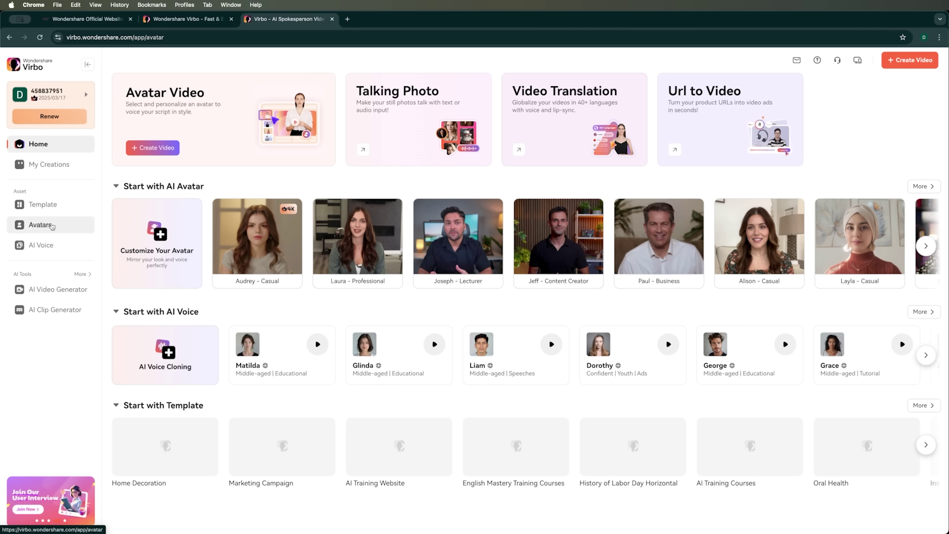
# Step: Open and browse the AI Avatar library, then filter it to Fixed Background avatars
pyautogui.click(40, 224)
pyautogui.scroll(-3, 392, 221)
pyautogui.scroll(-10, 392, 220)
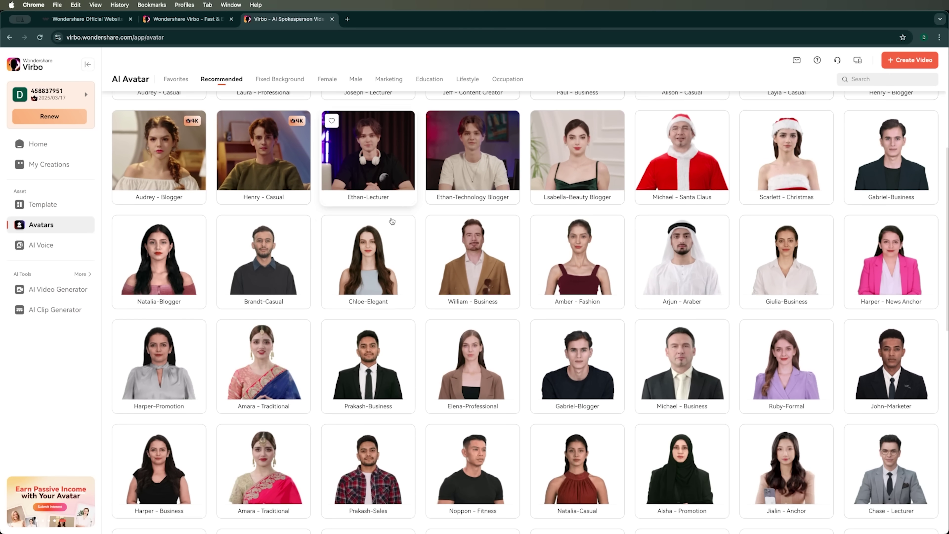
pyautogui.scroll(-15, 392, 220)
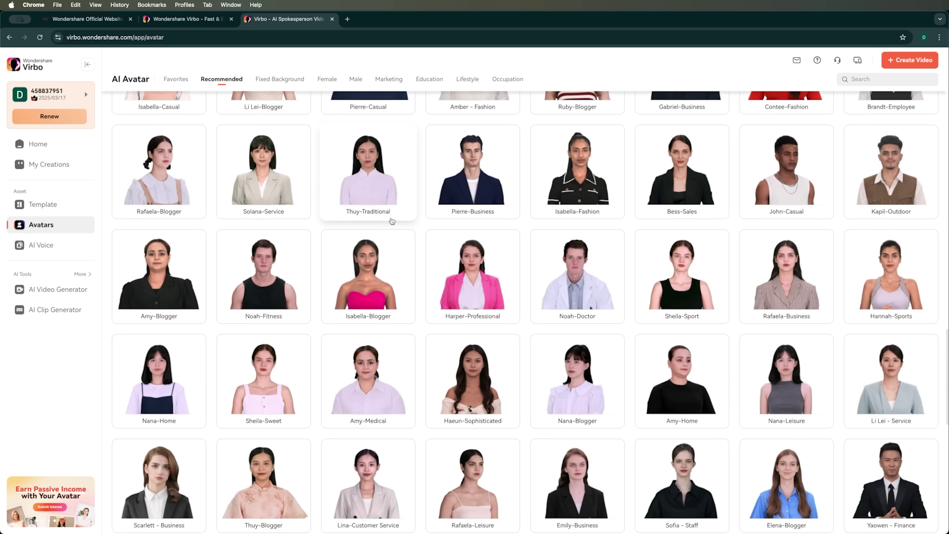
pyautogui.scroll(-20, 391, 221)
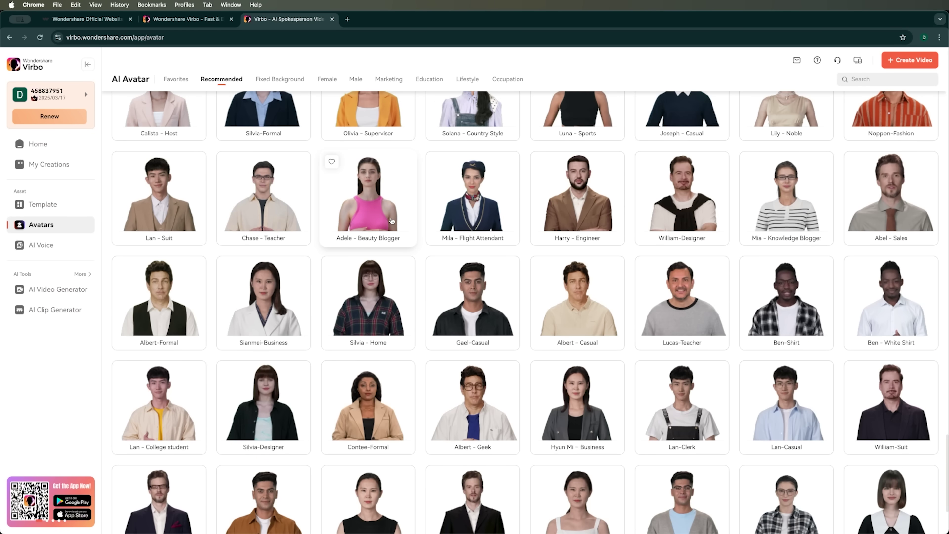
pyautogui.scroll(20, 392, 220)
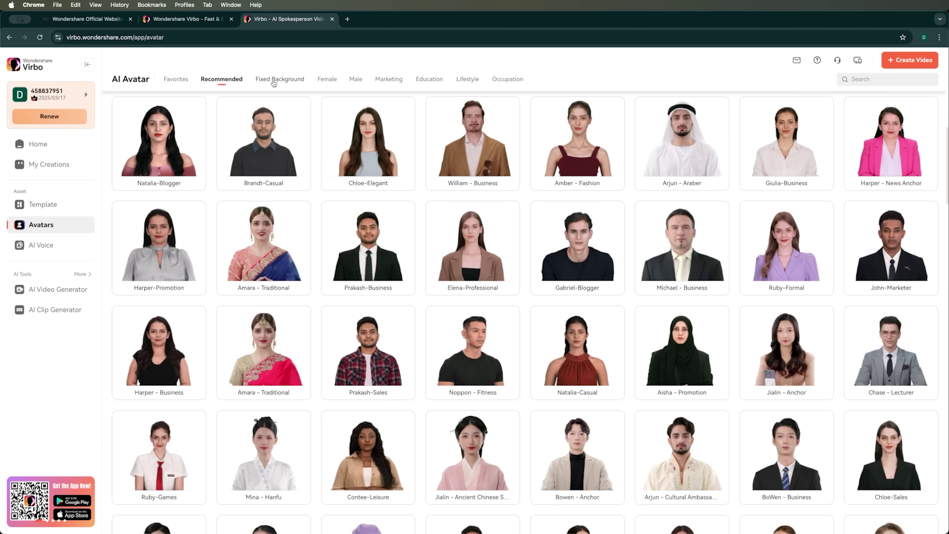
pyautogui.click(273, 80)
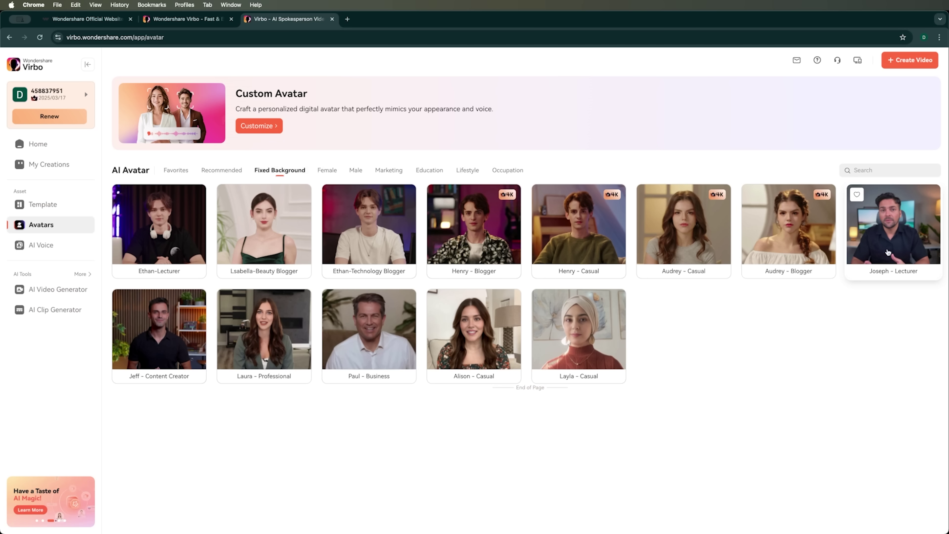
# Step: Filter the avatars to Female, then Male, then Marketing presenters
pyautogui.click(331, 173)
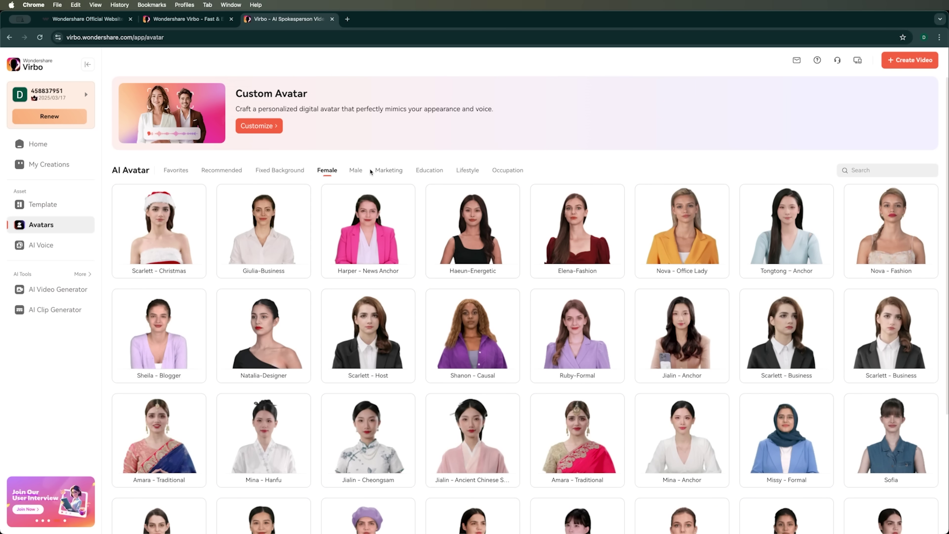
pyautogui.click(358, 172)
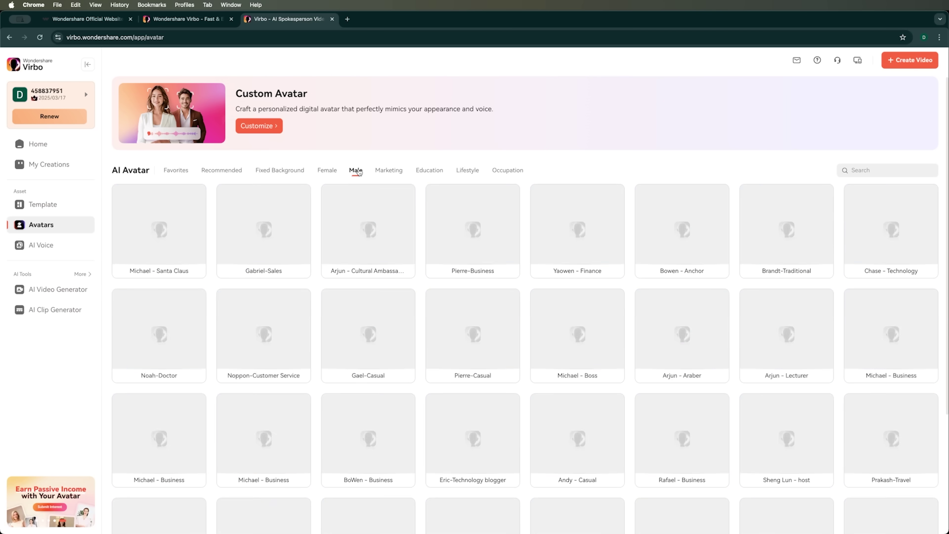
pyautogui.click(395, 171)
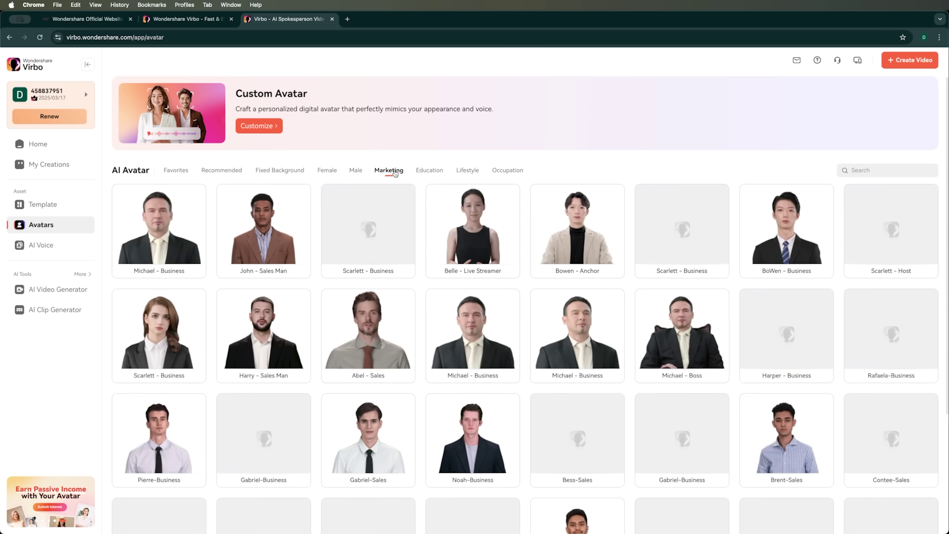
pyautogui.scroll(-3, 442, 289)
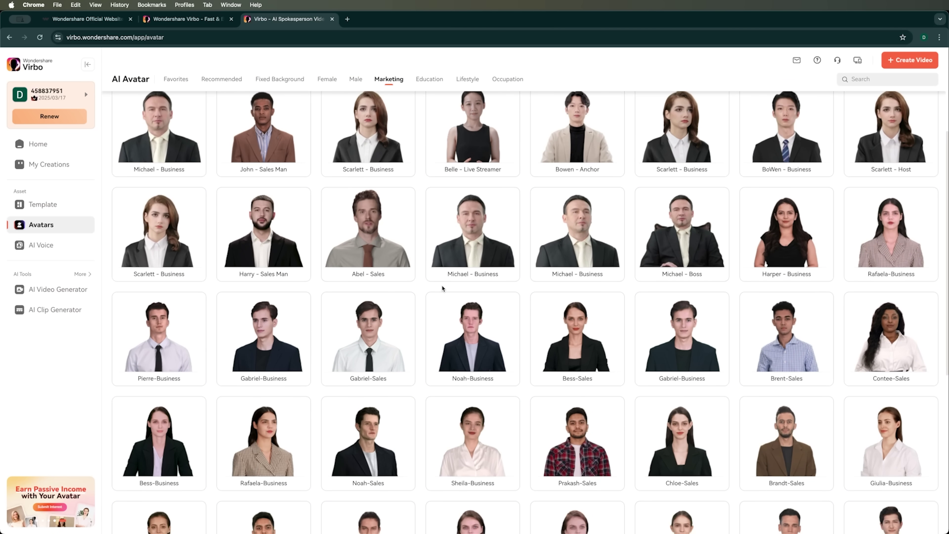
pyautogui.scroll(2, 442, 289)
# Step: Browse the Education, Lifestyle and Occupation avatar categories
pyautogui.click(422, 133)
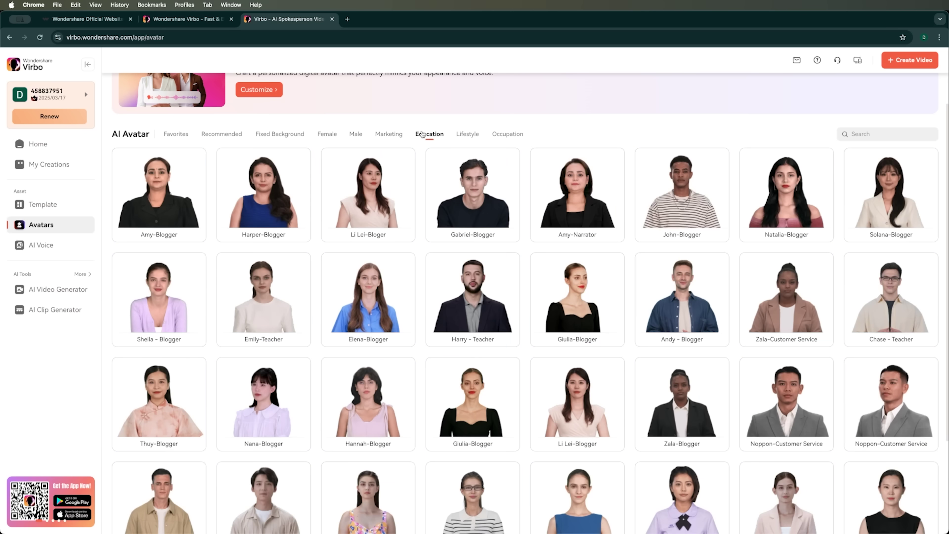
pyautogui.scroll(-2, 467, 243)
pyautogui.scroll(2, 468, 232)
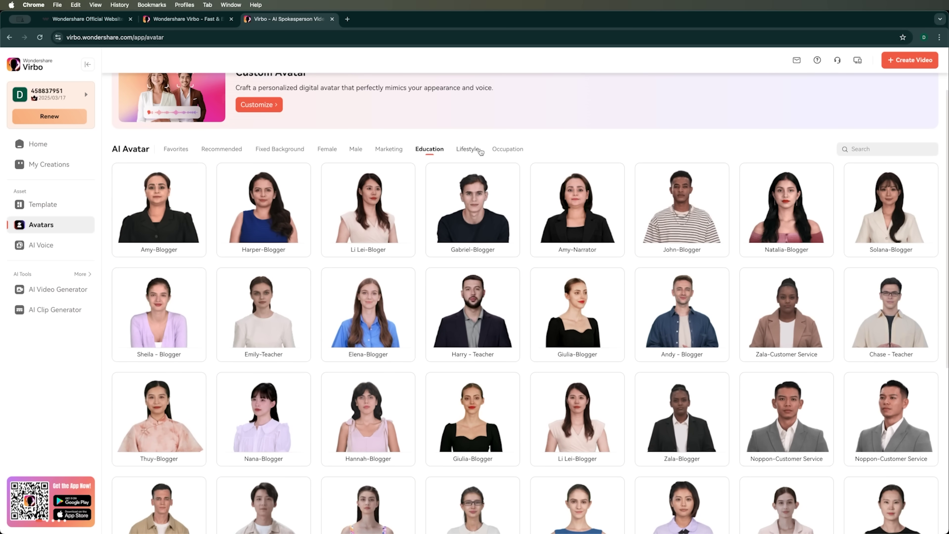
pyautogui.click(467, 143)
pyautogui.scroll(-4, 485, 284)
pyautogui.scroll(4, 502, 299)
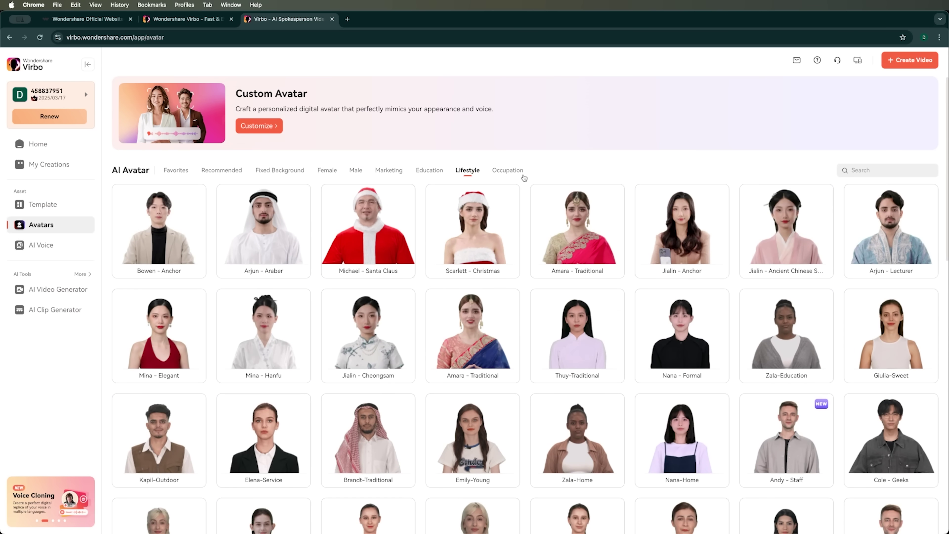
pyautogui.click(509, 171)
pyautogui.scroll(-4, 492, 343)
pyautogui.scroll(-6, 491, 342)
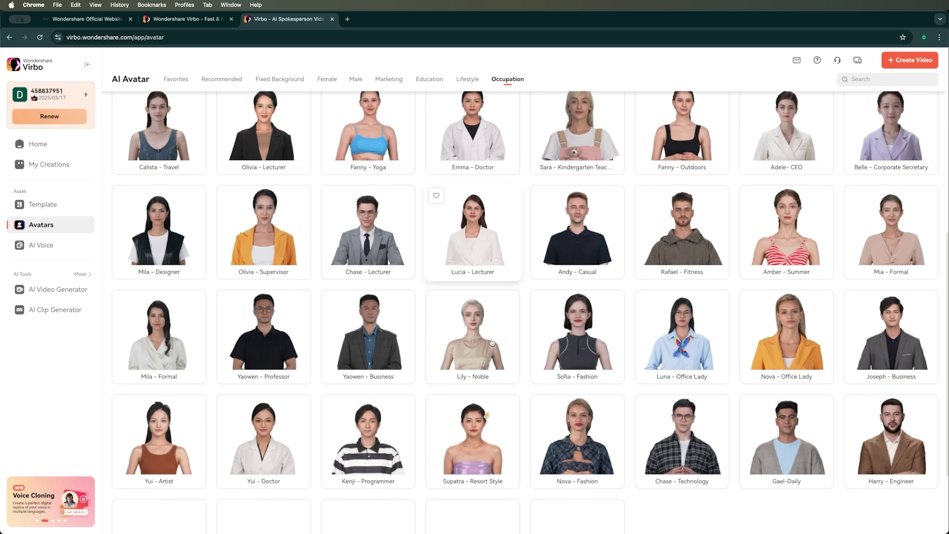
pyautogui.scroll(9, 486, 337)
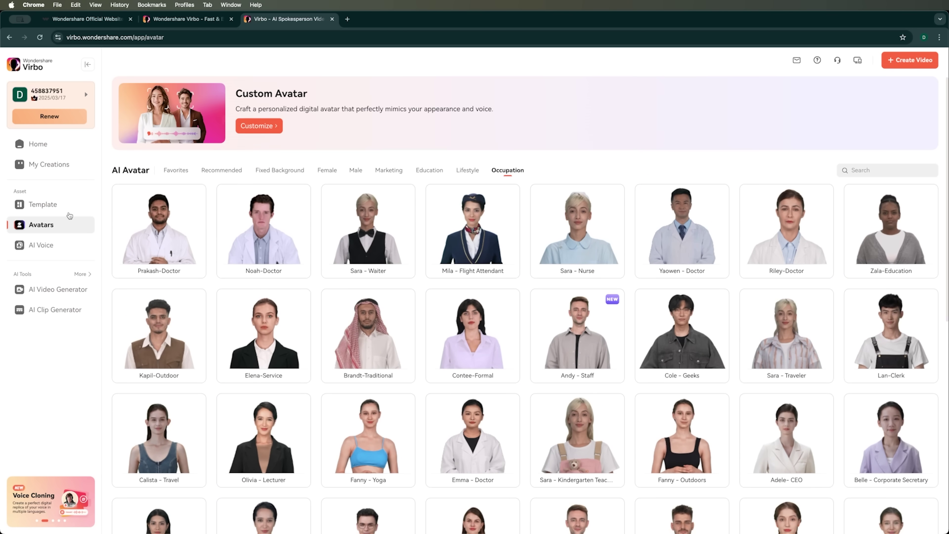
# Step: Open the Template gallery and step through E-commerce, Explainer Video, Advertisement and Festival to Social Media
pyautogui.click(56, 206)
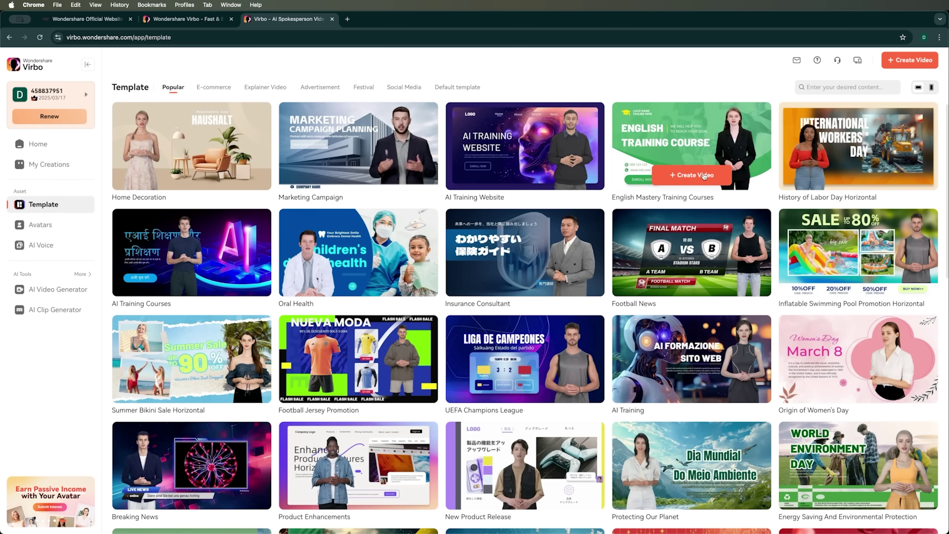
pyautogui.scroll(-10, 402, 313)
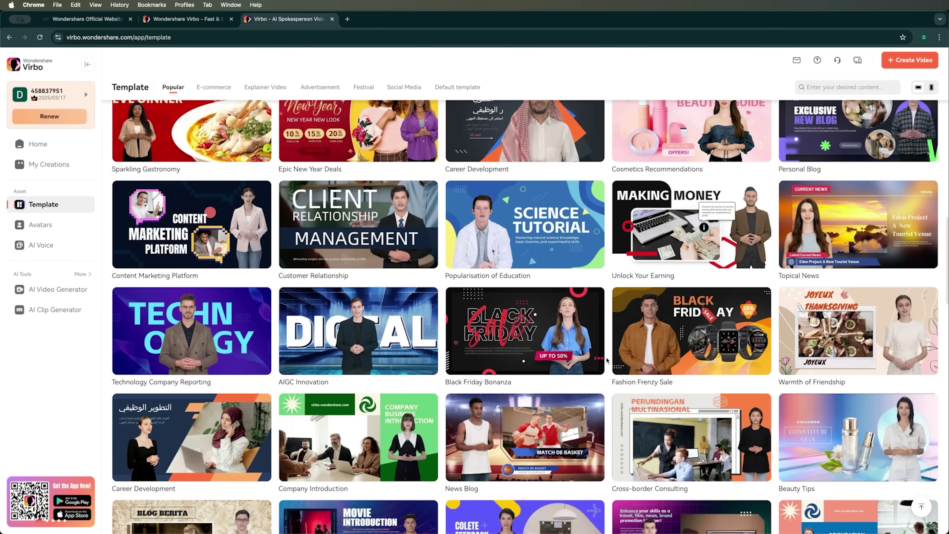
pyautogui.scroll(12, 411, 262)
pyautogui.click(221, 91)
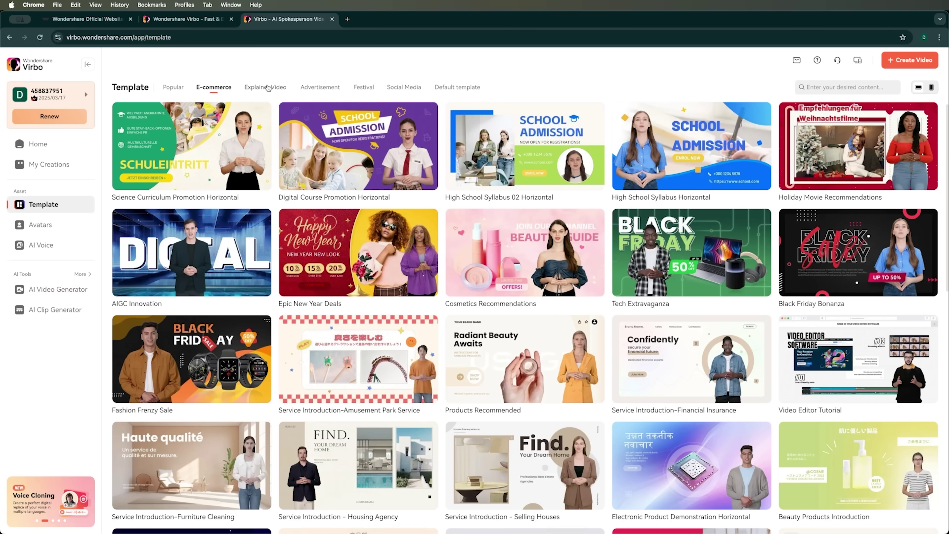
pyautogui.click(267, 87)
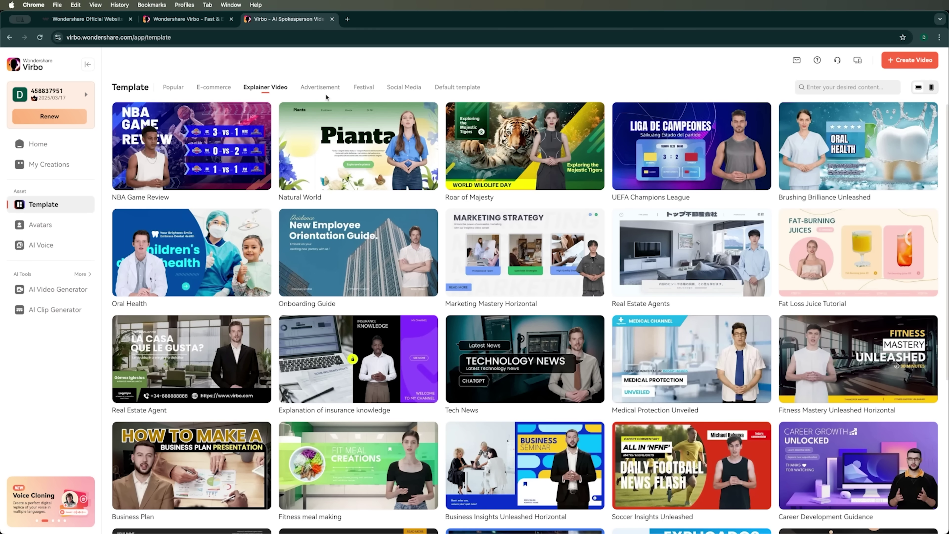
pyautogui.click(324, 89)
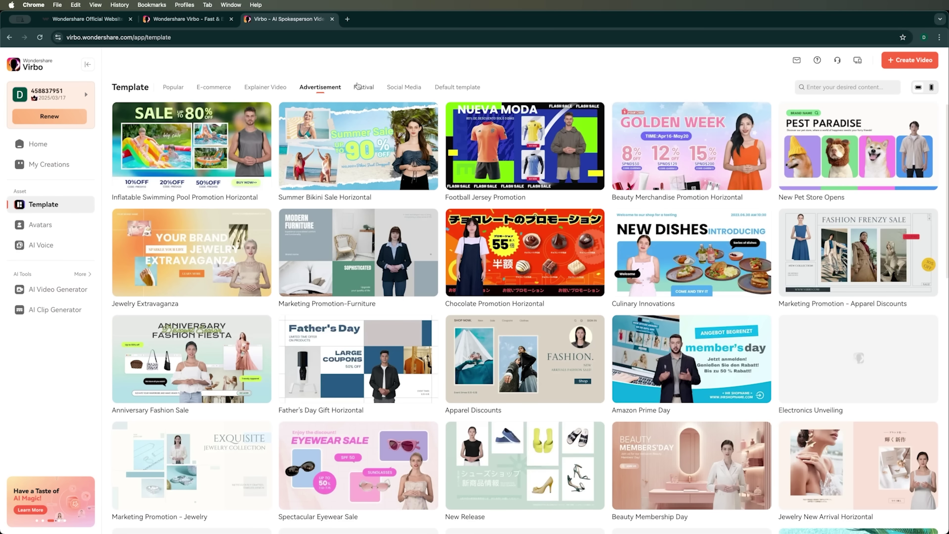
pyautogui.click(359, 87)
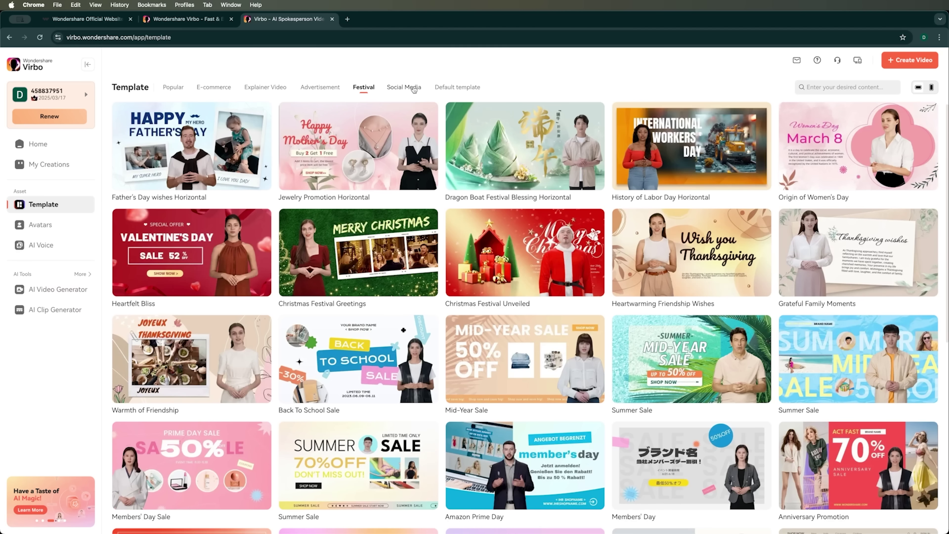
pyautogui.click(414, 89)
pyautogui.moveTo(250, 117)
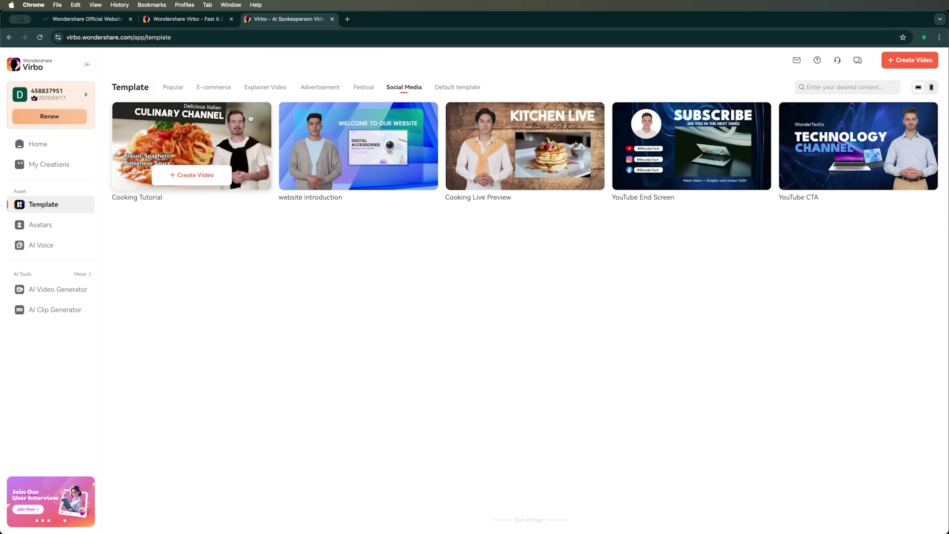
# Step: Open the AI Voice library and try its Language, Gender, Scenes and Features filters
pyautogui.click(45, 242)
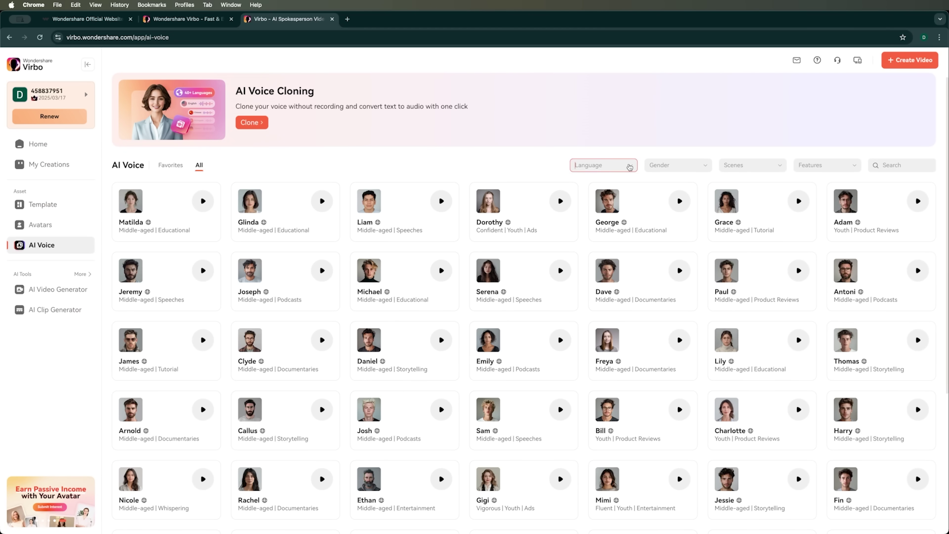
pyautogui.scroll(-4, 621, 213)
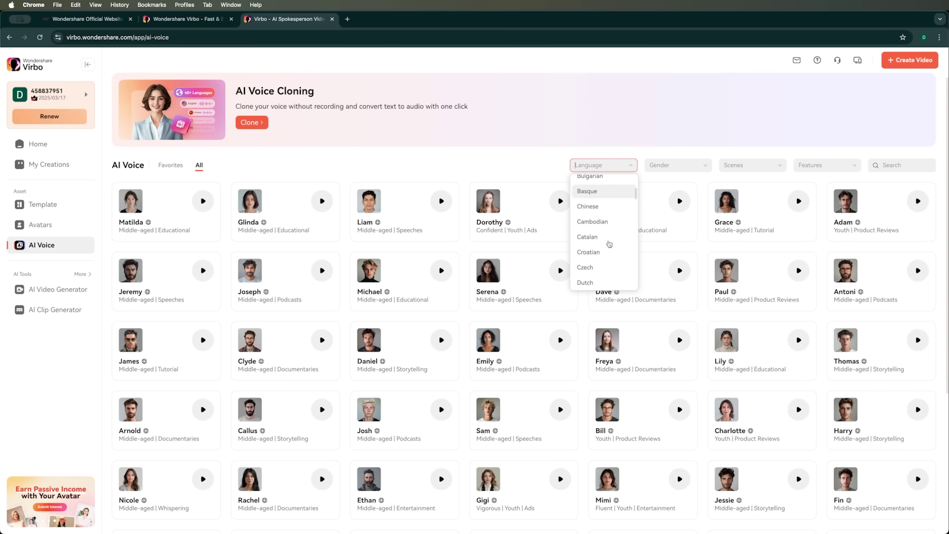
pyautogui.scroll(-10, 609, 248)
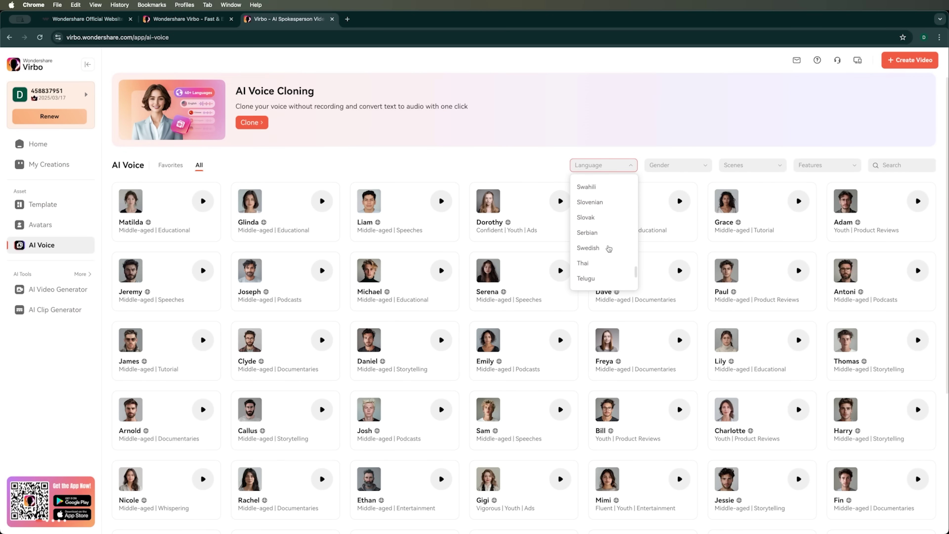
pyautogui.click(529, 156)
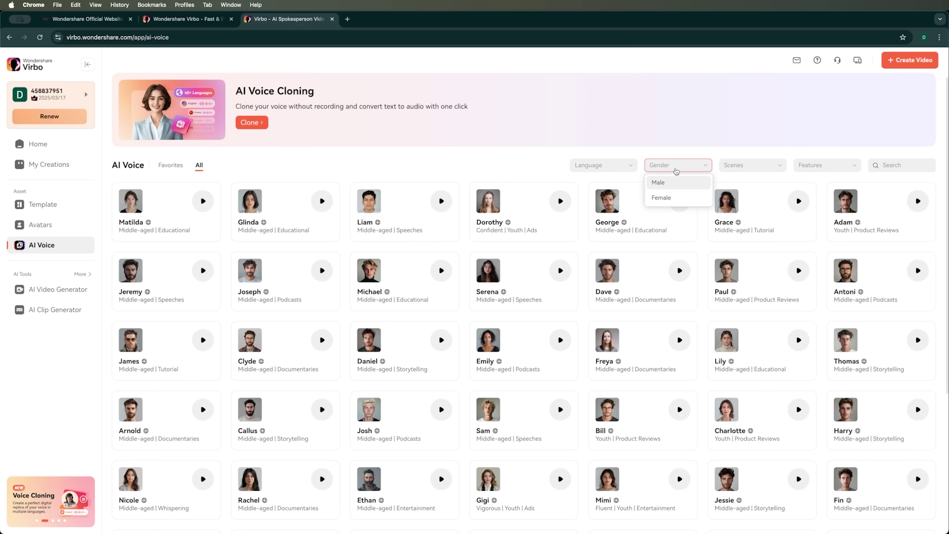
pyautogui.click(770, 159)
pyautogui.click(768, 166)
pyautogui.click(820, 166)
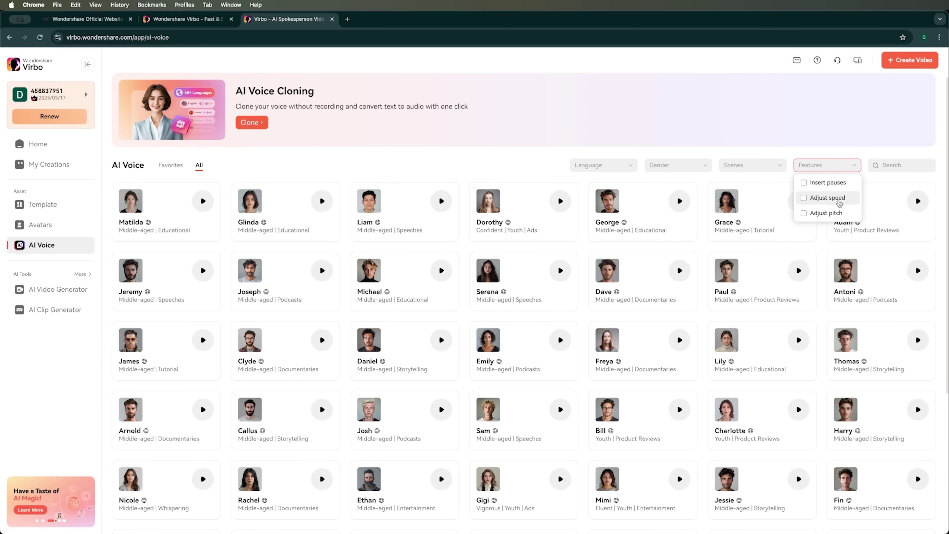
pyautogui.click(891, 165)
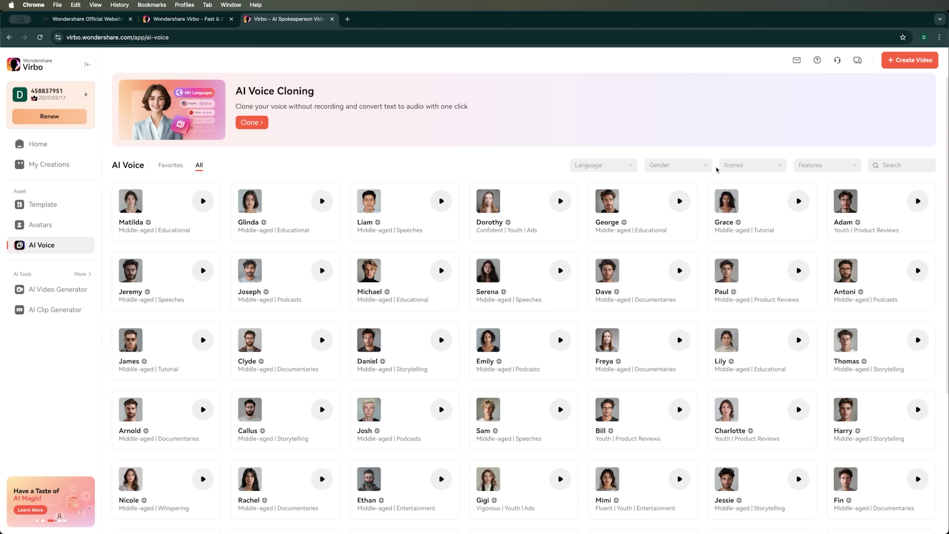
# Step: View the empty voice Favorites, then visit Voice Cloning, URL to Video and AI Montage Maker
pyautogui.click(170, 165)
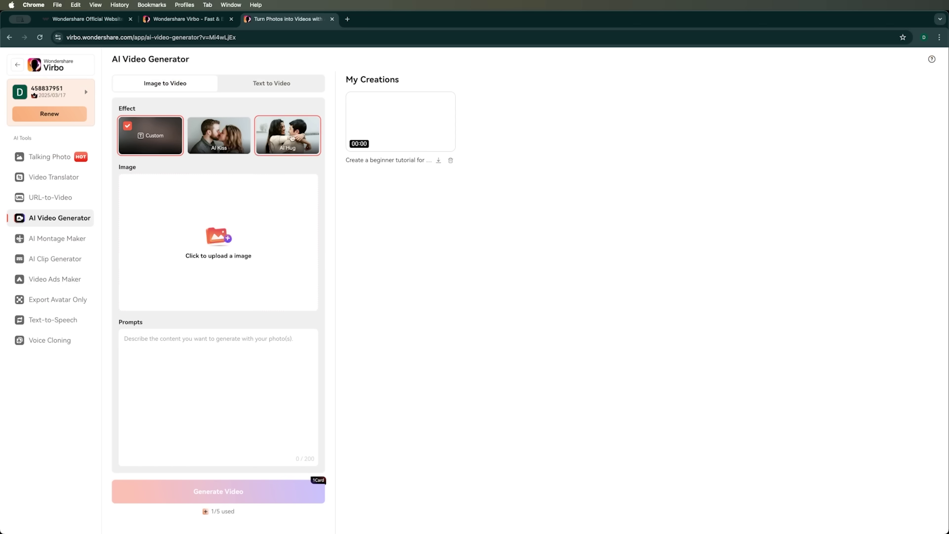
pyautogui.click(44, 342)
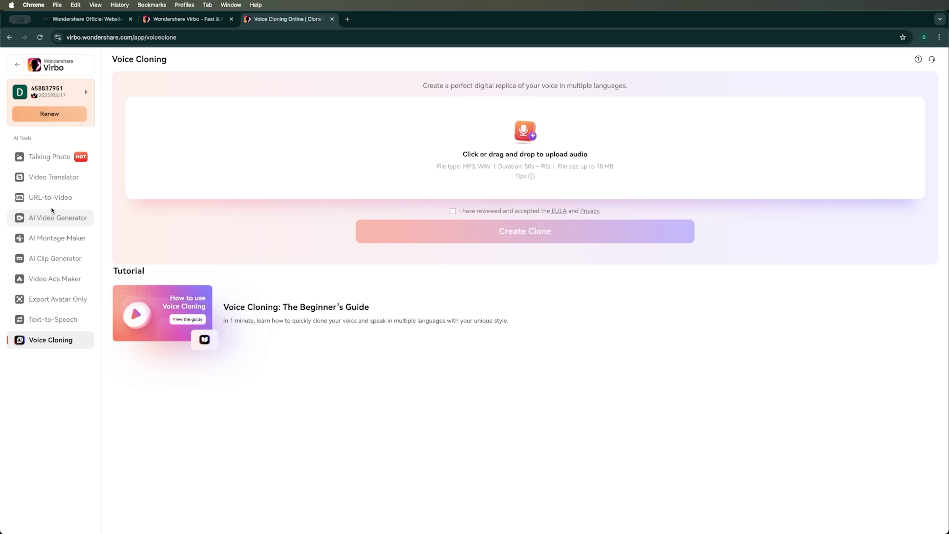
pyautogui.click(53, 200)
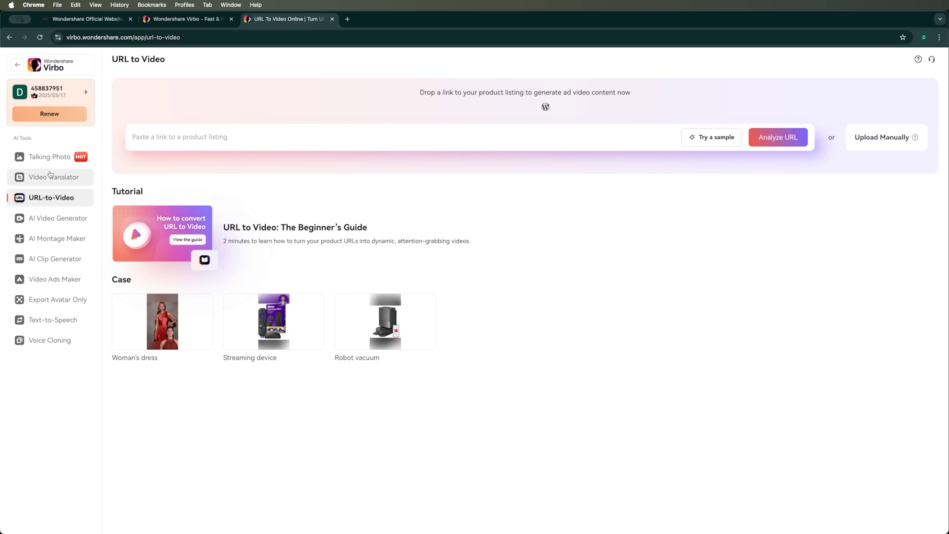
pyautogui.click(52, 242)
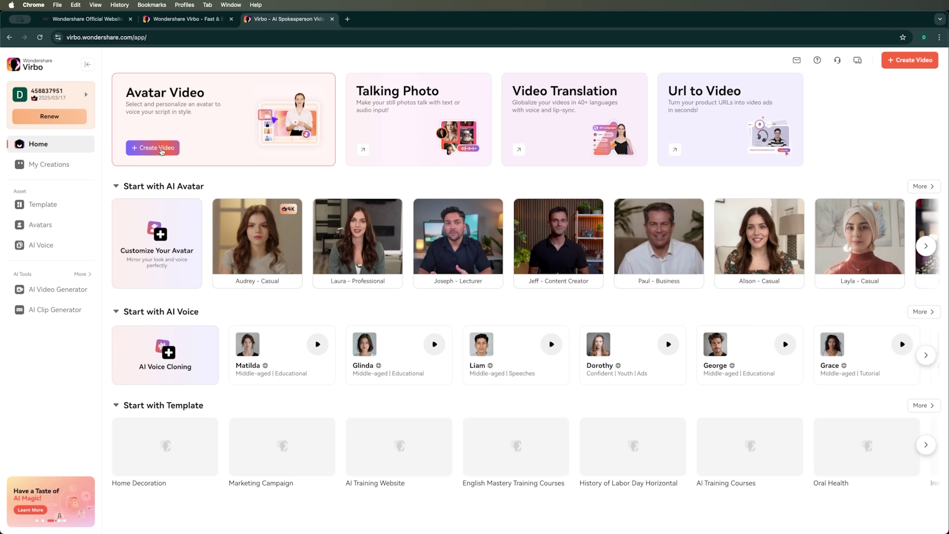
# Step: Create a Landscape 16:9 avatar video and start renaming it to 'Tutorial Virbo'
pyautogui.click(161, 150)
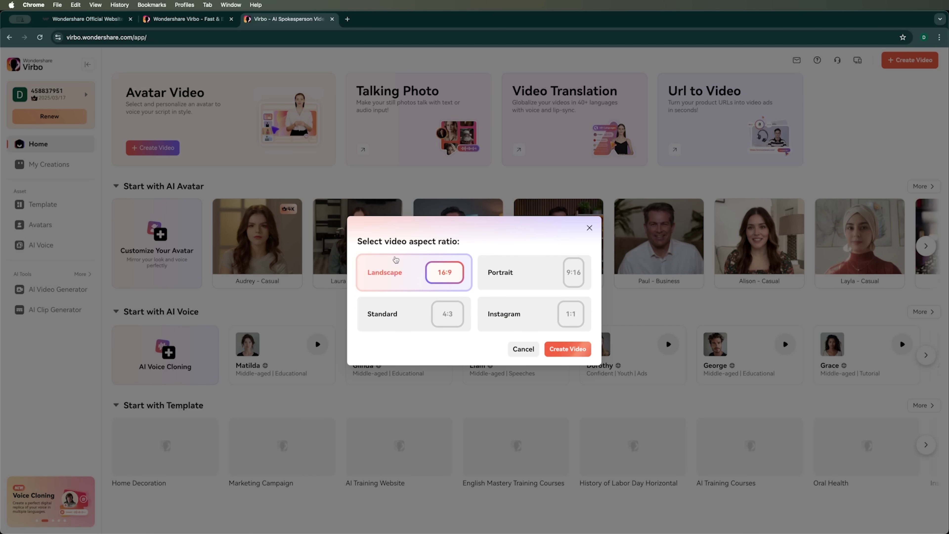
pyautogui.click(577, 350)
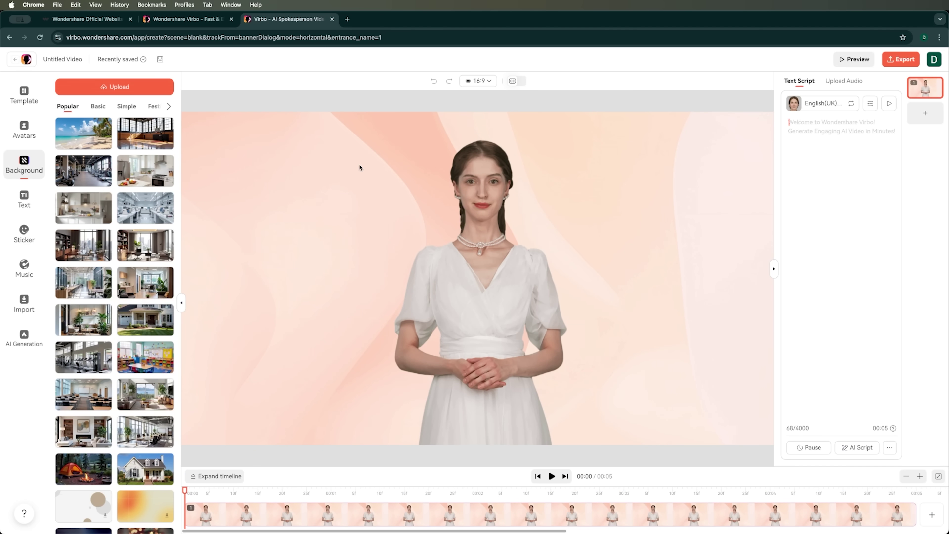
pyautogui.click(70, 57)
pyautogui.write('Tutoria')
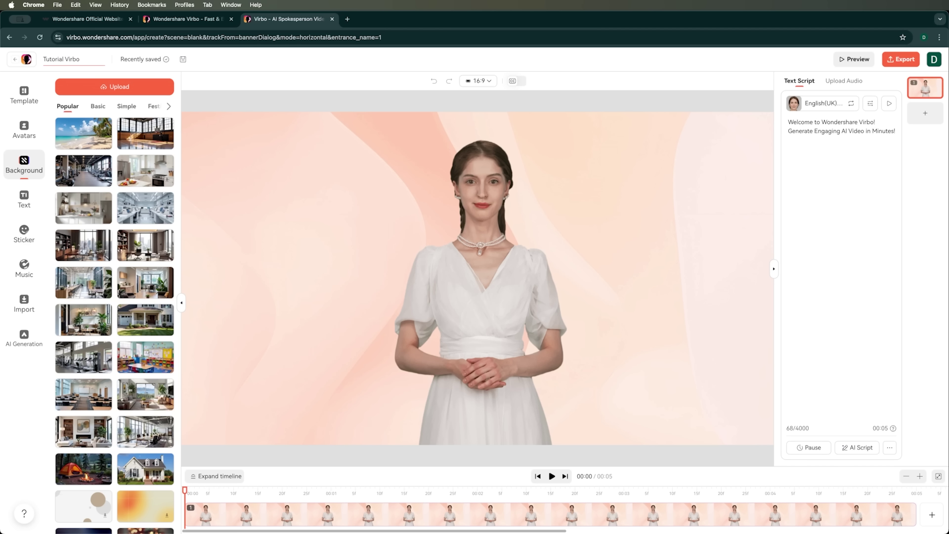
# Step: Confirm the 'Tutorial Virbo' title and show the Fixed Background avatars in the avatar library
pyautogui.click(245, 55)
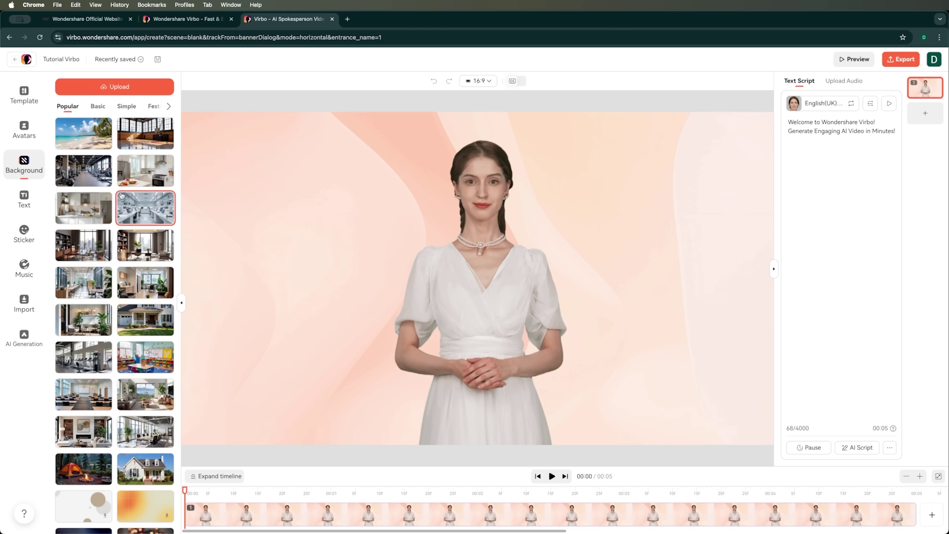
pyautogui.click(24, 129)
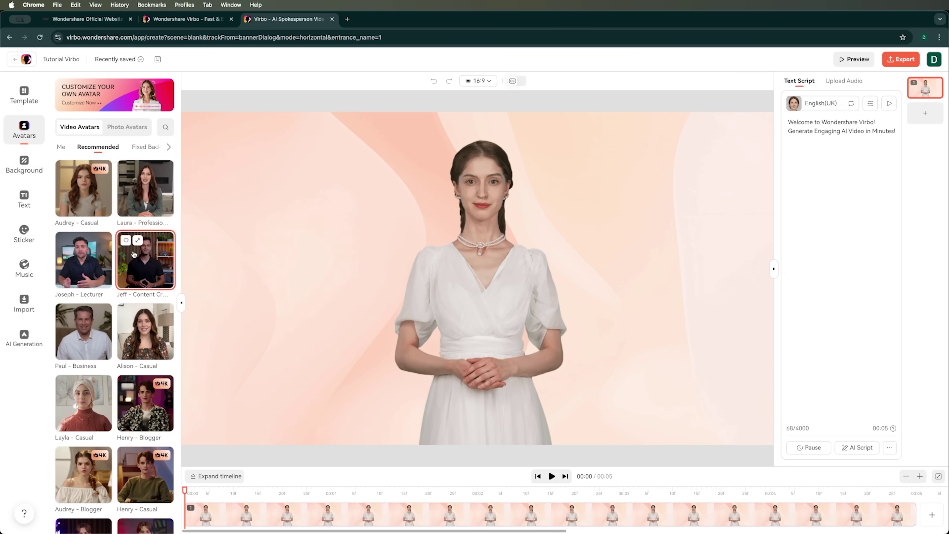
pyautogui.scroll(-2, 112, 239)
pyautogui.scroll(-10, 116, 253)
pyautogui.click(150, 151)
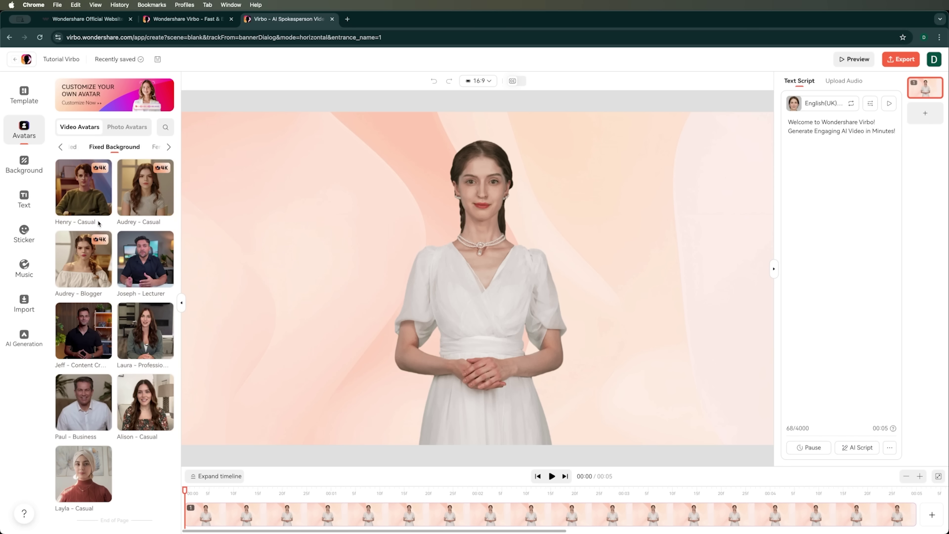
# Step: Browse through the Female avatars
pyautogui.click(155, 147)
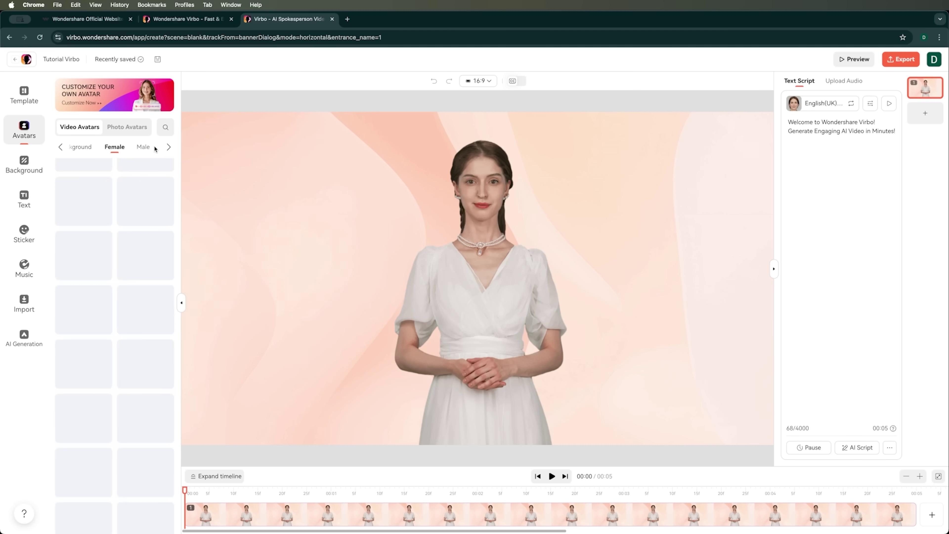
pyautogui.scroll(-1, 125, 321)
pyautogui.scroll(-5, 125, 321)
pyautogui.scroll(-5, 140, 371)
pyautogui.moveTo(141, 372)
pyautogui.scroll(-10, 140, 371)
pyautogui.scroll(-10, 140, 373)
pyautogui.scroll(-8, 130, 372)
# Step: Go through Male, Marketing and Education, and pick Elena-Blogger as the presenter
pyautogui.click(143, 147)
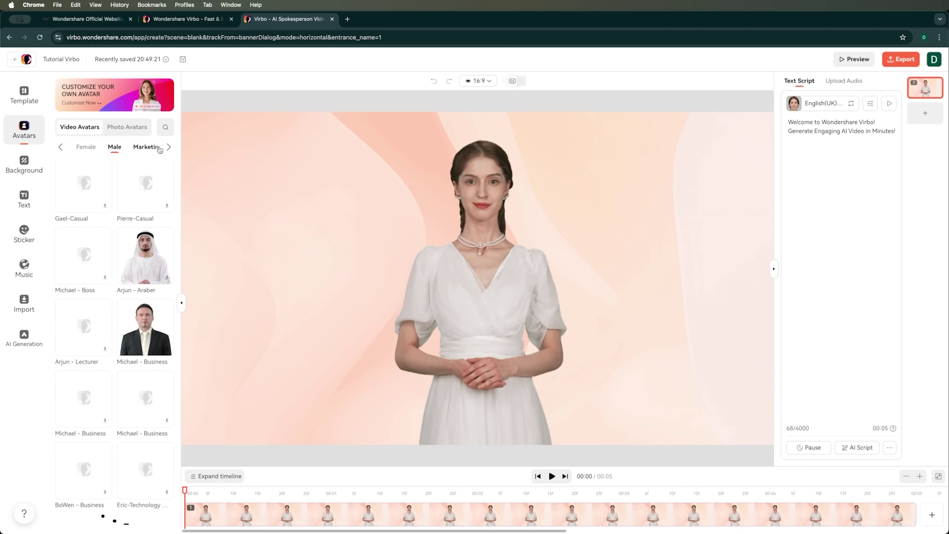
pyautogui.click(144, 148)
pyautogui.click(154, 147)
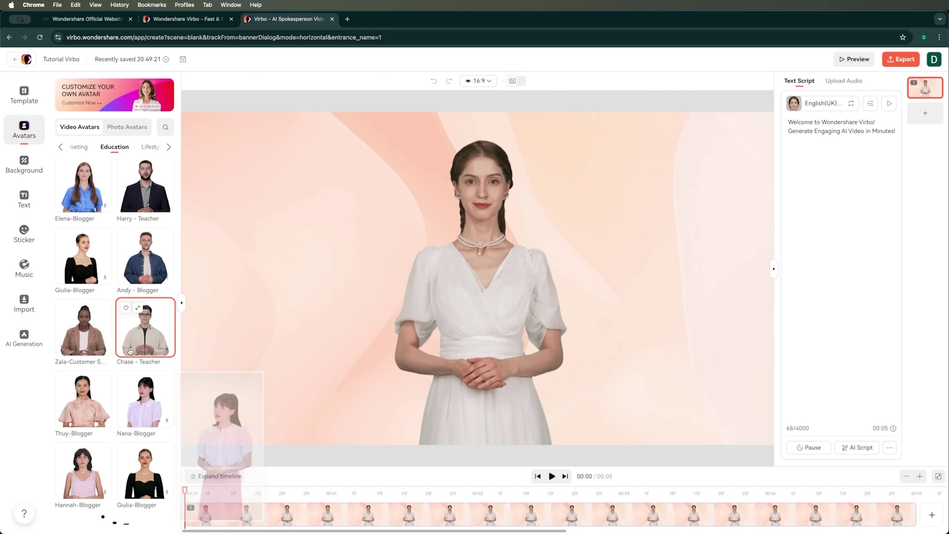
pyautogui.click(79, 201)
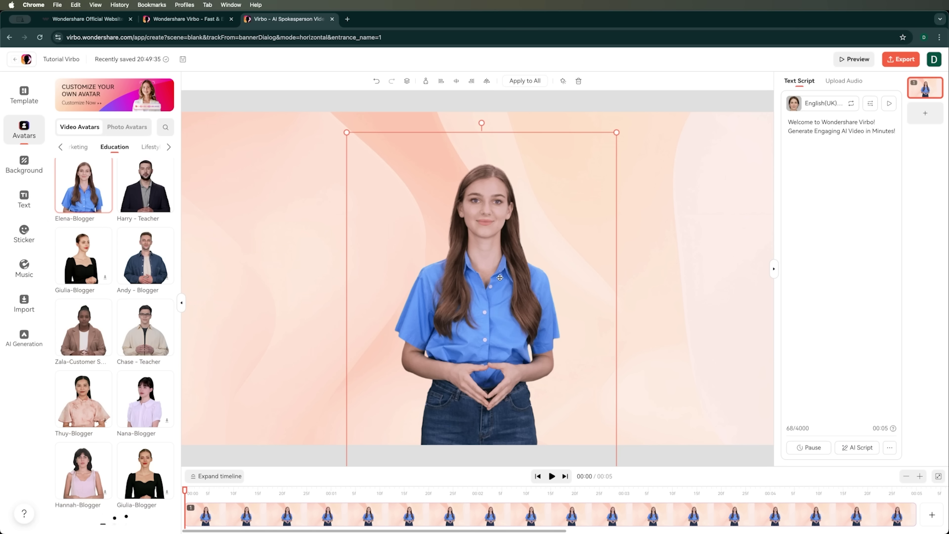
# Step: Try Circle framing, then set Elena-Blogger to Half-Body and drag her to the bottom-right corner
pyautogui.click(425, 81)
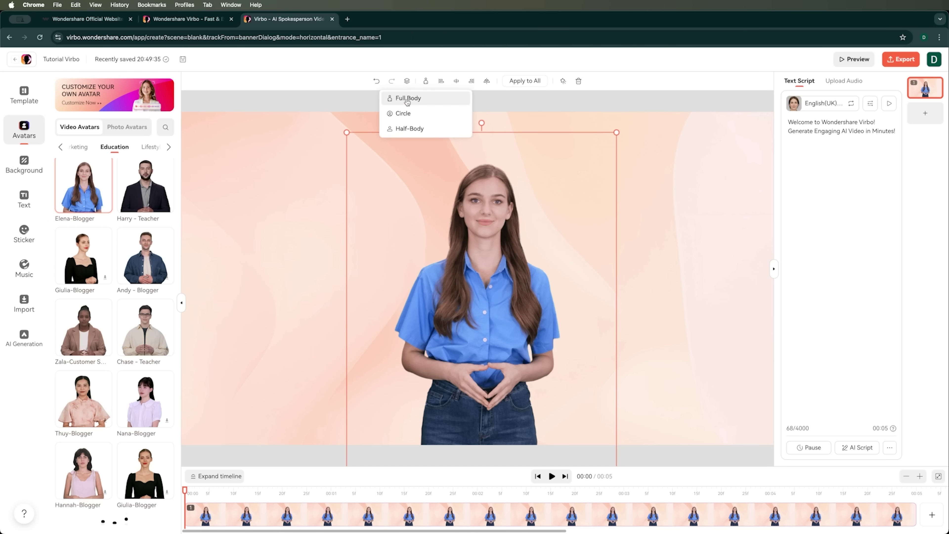
pyautogui.click(404, 114)
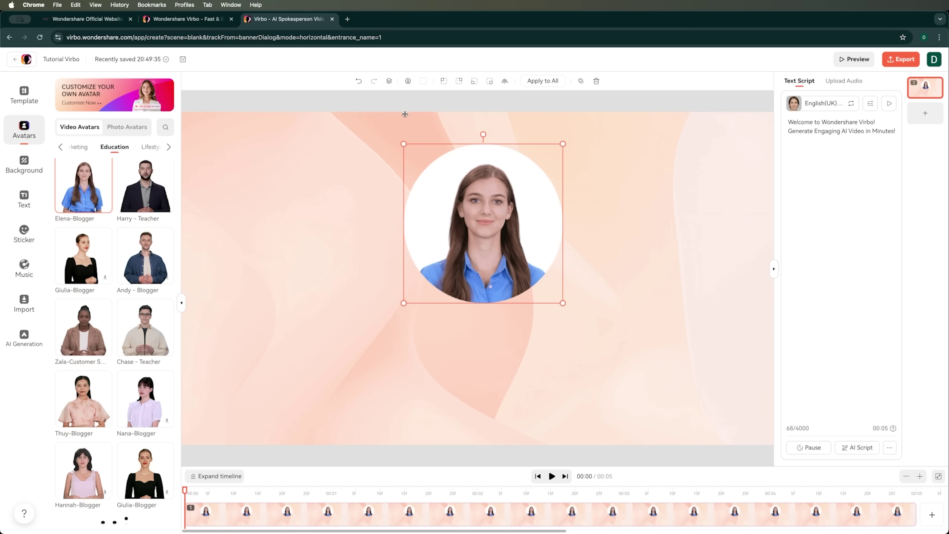
pyautogui.click(408, 81)
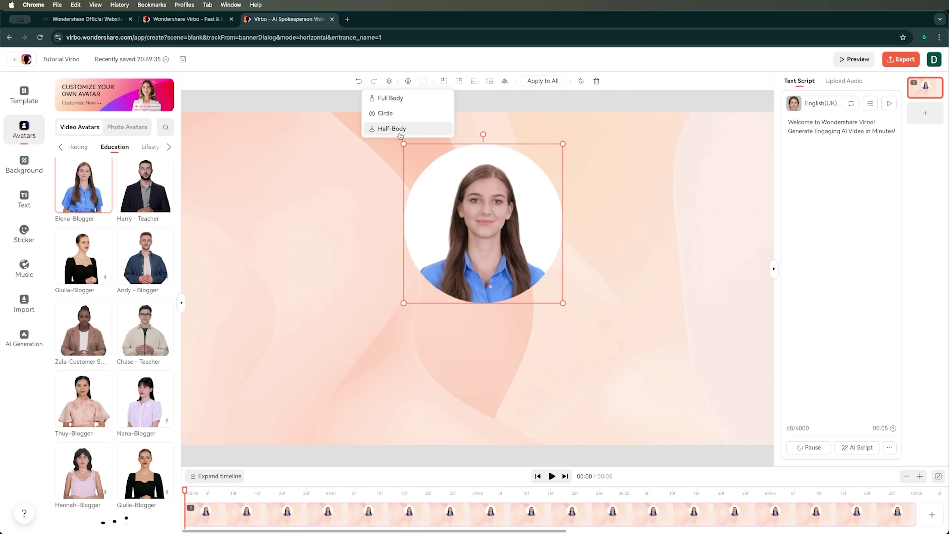
pyautogui.click(400, 130)
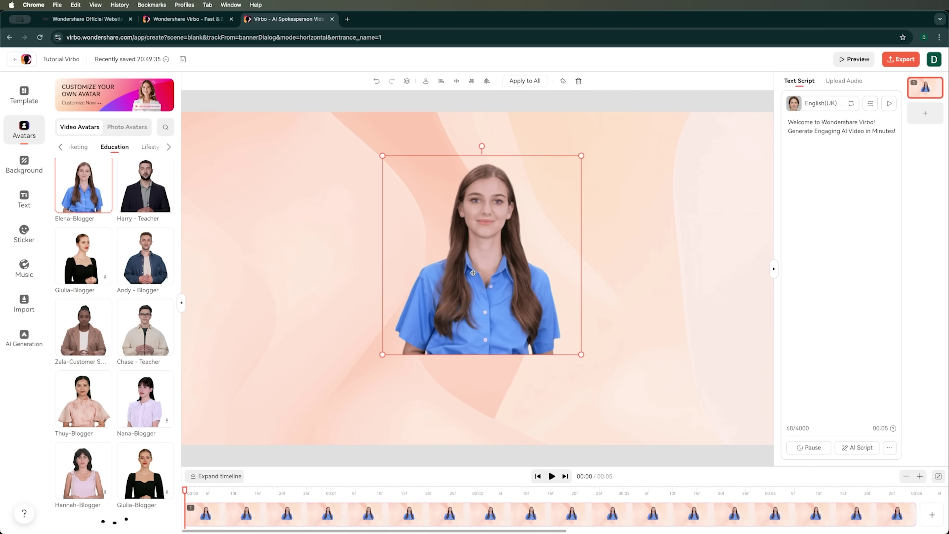
pyautogui.moveTo(457, 259); pyautogui.dragTo(656, 357)
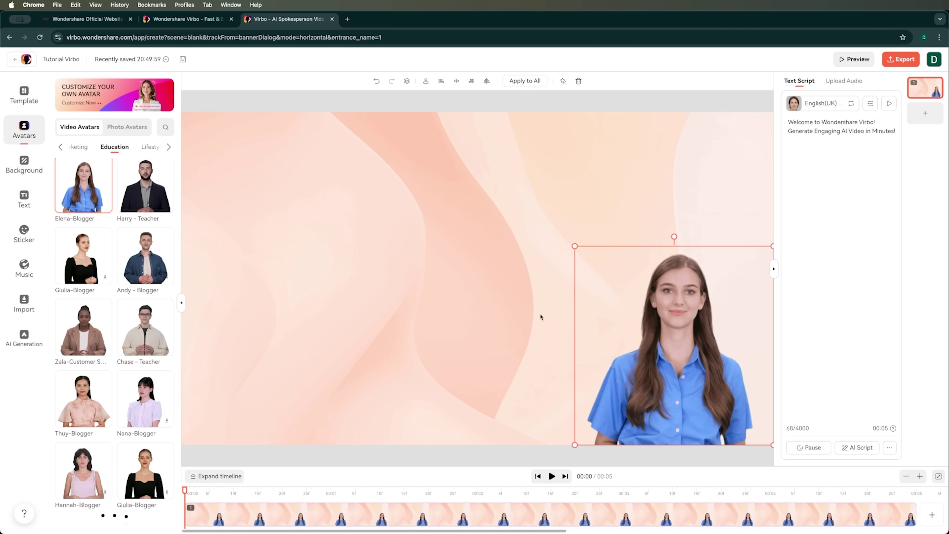
# Step: Browse the Basic, Simple and Festival background collections in the background gallery
pyautogui.click(30, 164)
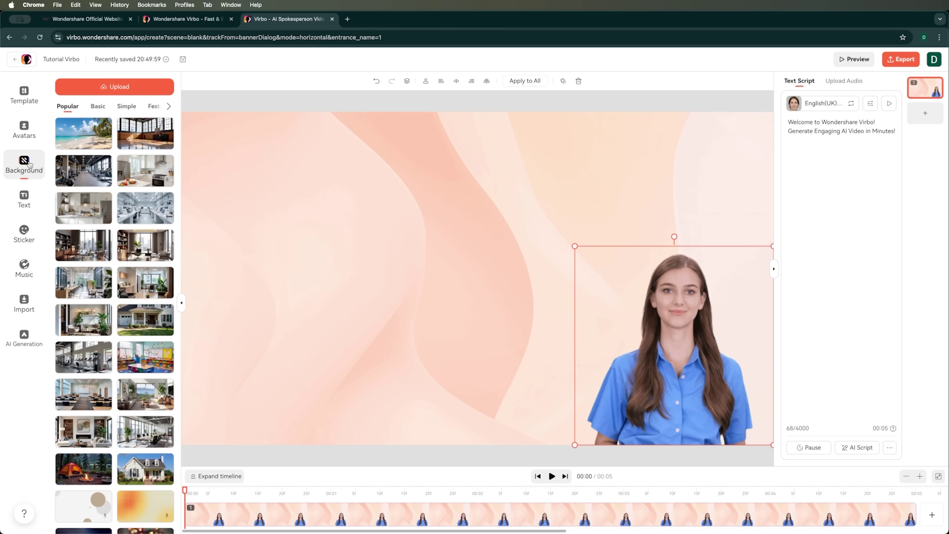
pyautogui.scroll(-6, 115, 159)
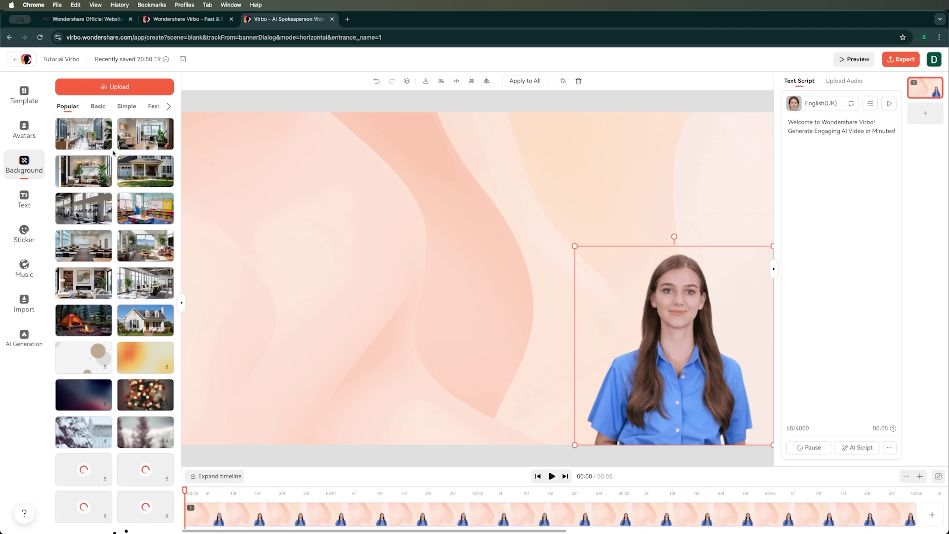
pyautogui.scroll(-15, 131, 299)
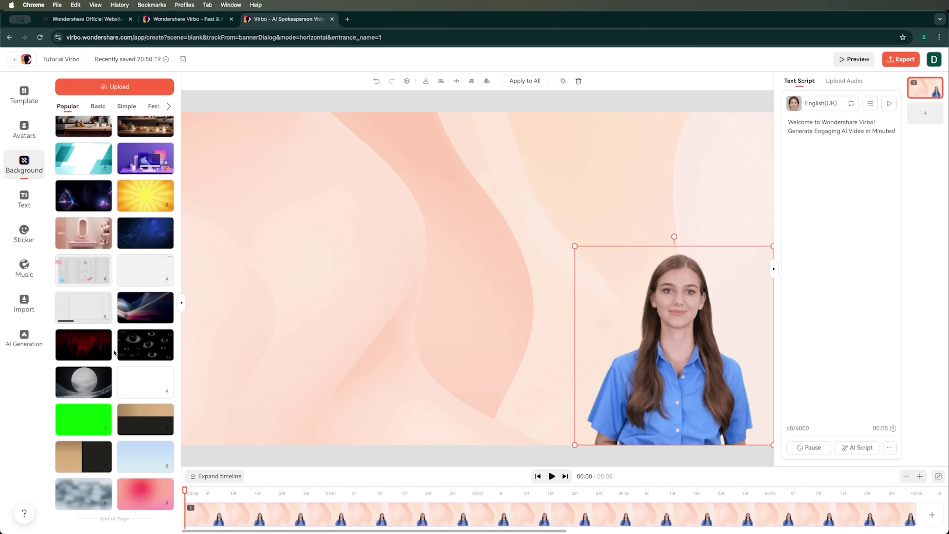
pyautogui.scroll(20, 120, 481)
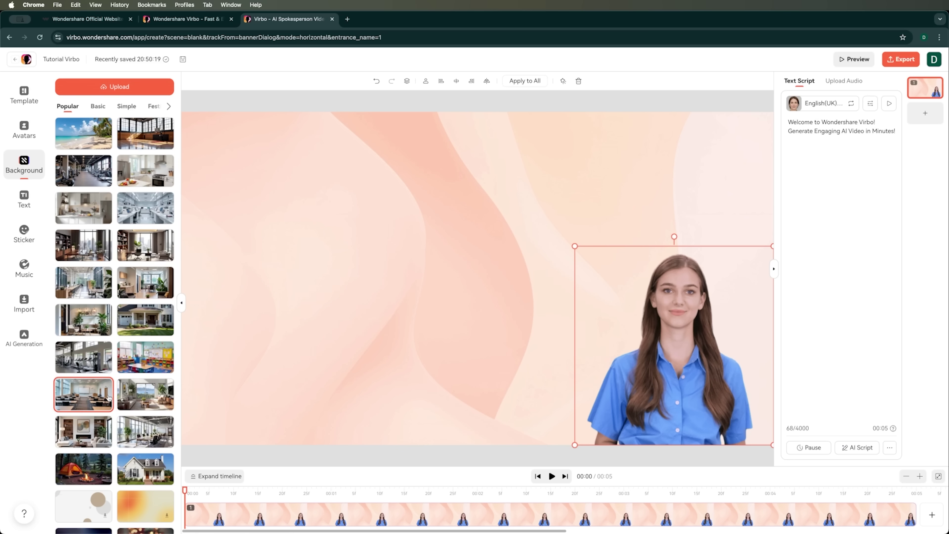
pyautogui.click(98, 106)
pyautogui.click(127, 106)
pyautogui.click(153, 106)
pyautogui.click(80, 106)
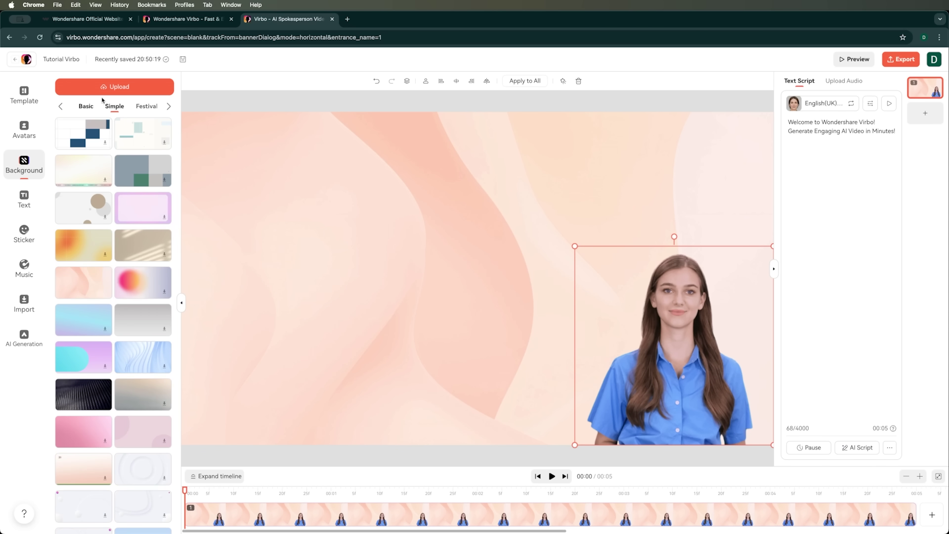
# Step: Upload Part1.mp4 from New Folder With Items as the background and confirm the crop
pyautogui.click(123, 87)
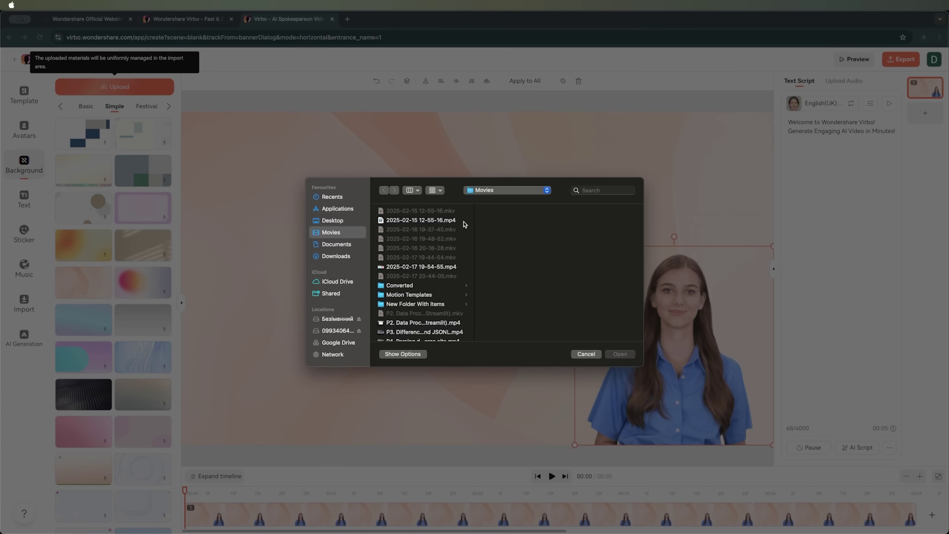
pyautogui.click(401, 305)
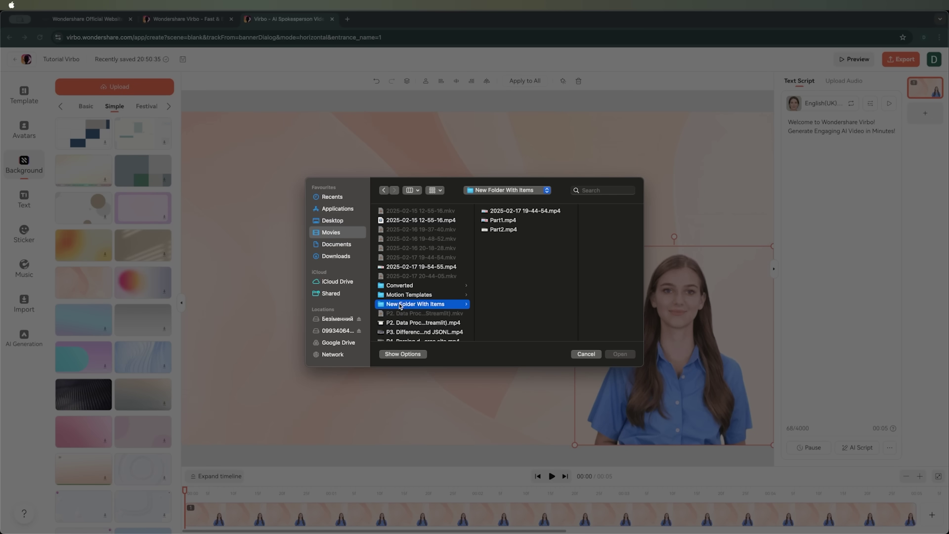
pyautogui.doubleClick(502, 221)
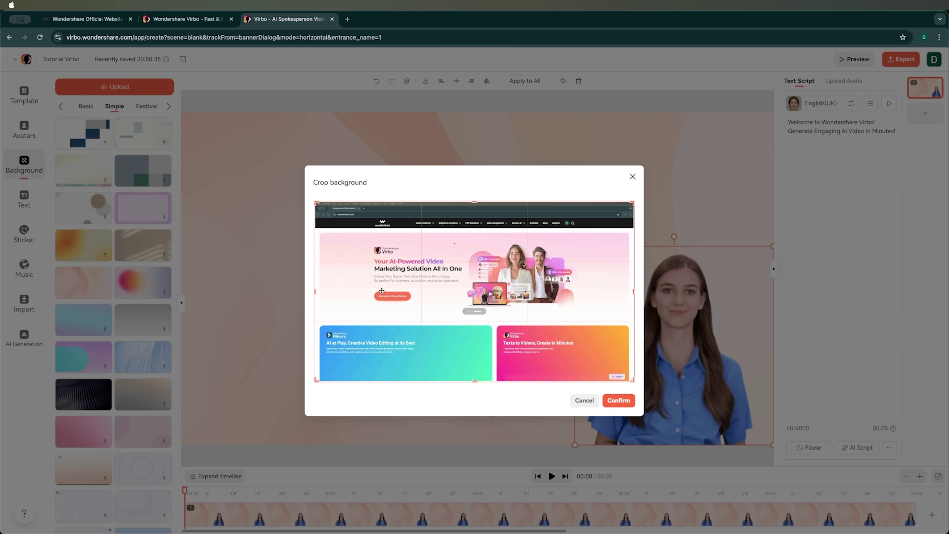
pyautogui.click(618, 400)
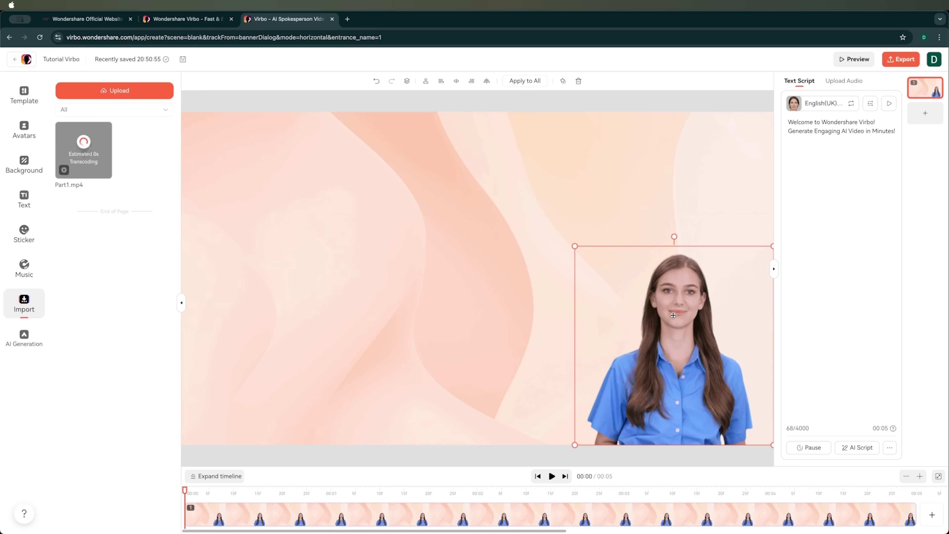
# Step: Once Part1.mp4 finishes transcoding, preview the scene with the website recording behind the avatar
pyautogui.moveTo(84, 167)
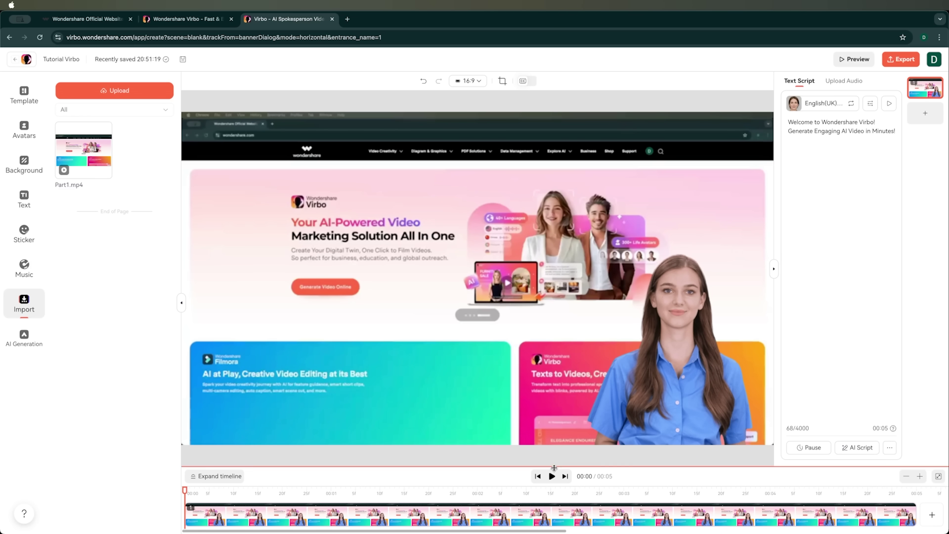
pyautogui.click(552, 476)
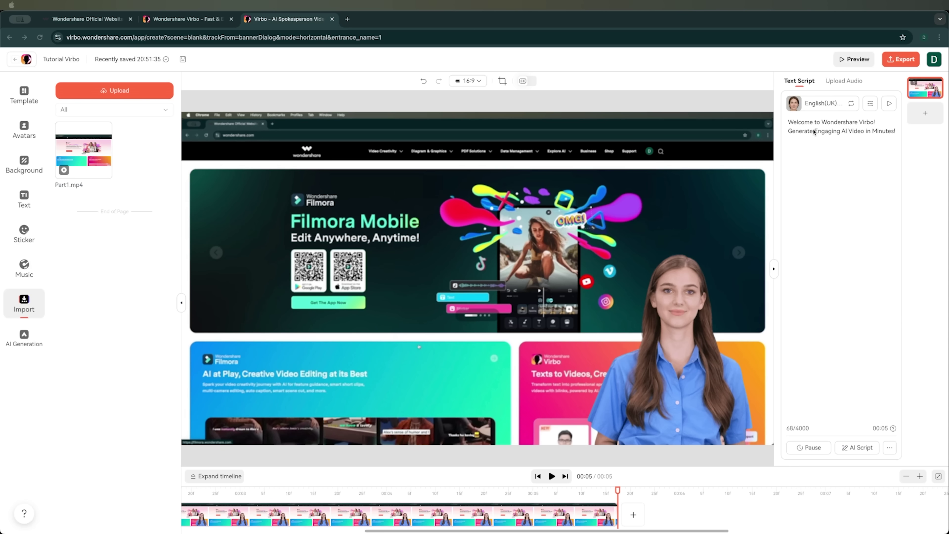
# Step: Filter the script voices to English, Female and Tutorial
pyautogui.click(830, 105)
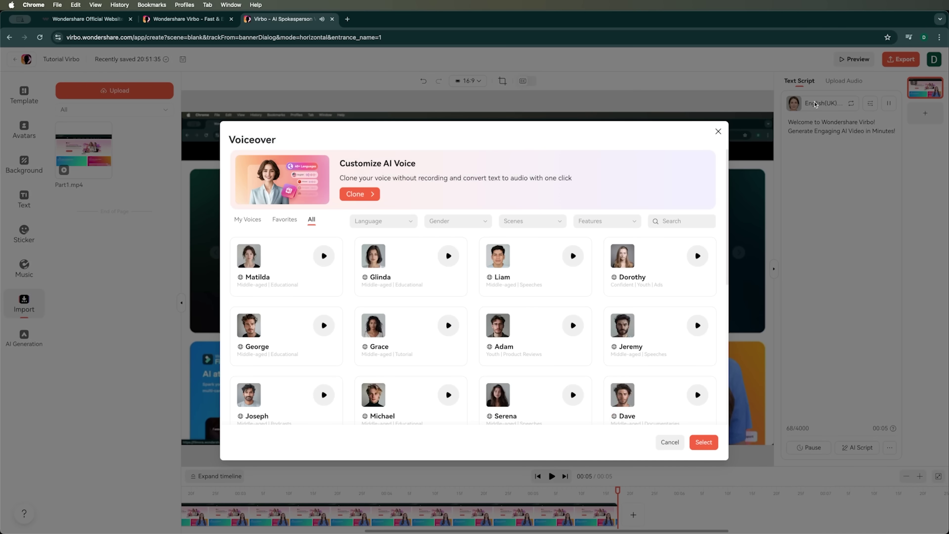
pyautogui.scroll(-5, 321, 388)
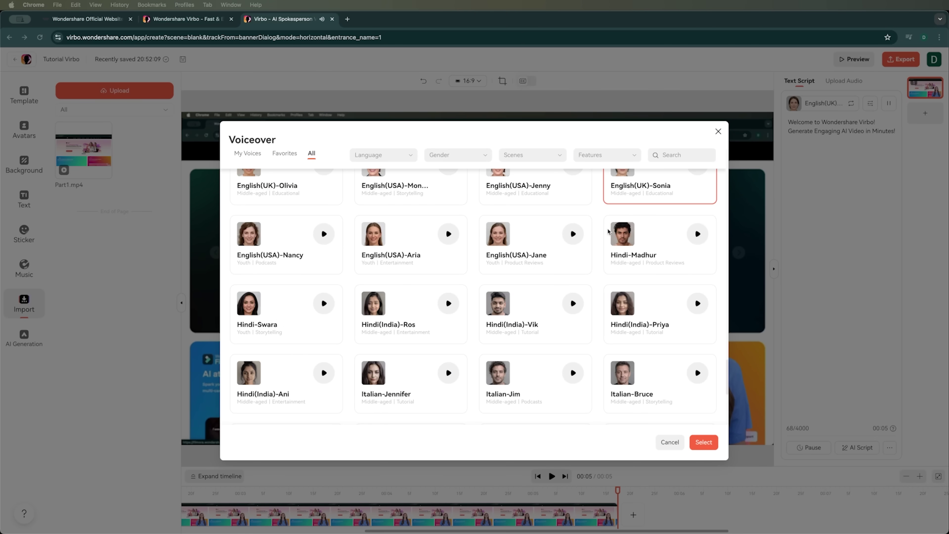
pyautogui.scroll(1, 321, 227)
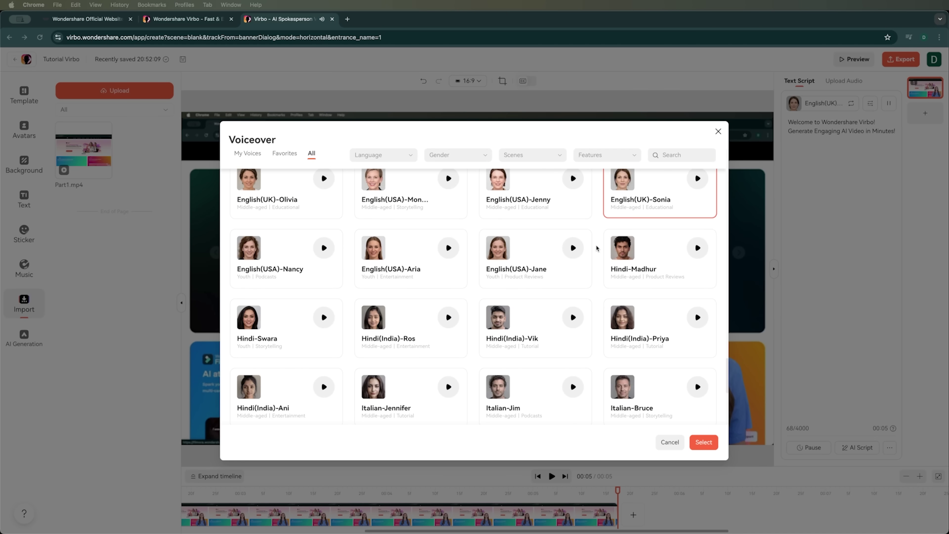
pyautogui.click(398, 160)
pyautogui.scroll(-4, 375, 251)
pyautogui.click(373, 193)
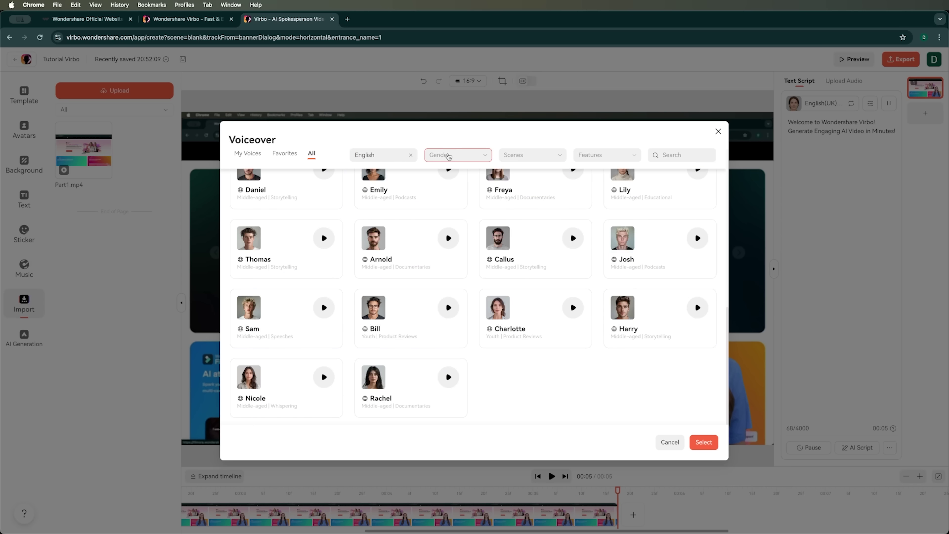
pyautogui.click(444, 155)
pyautogui.click(440, 188)
pyautogui.click(530, 155)
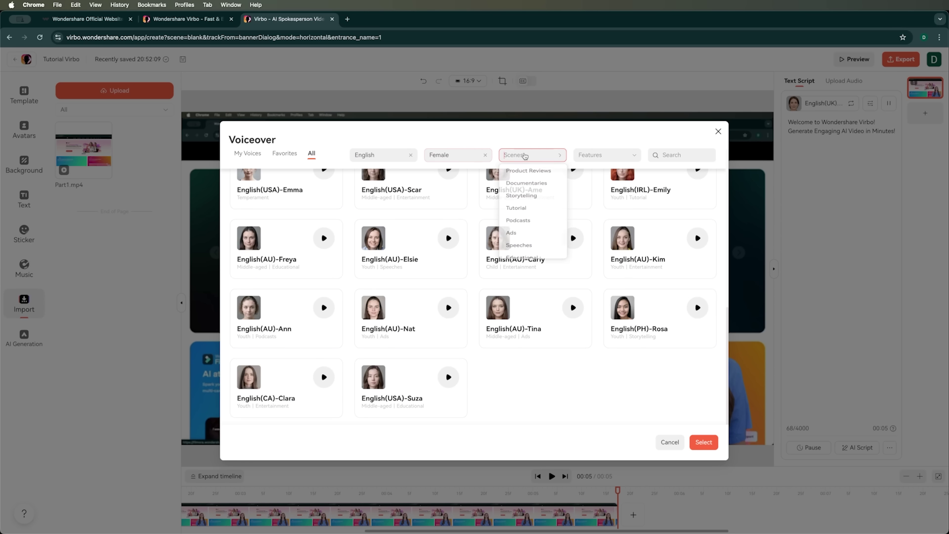
pyautogui.click(525, 220)
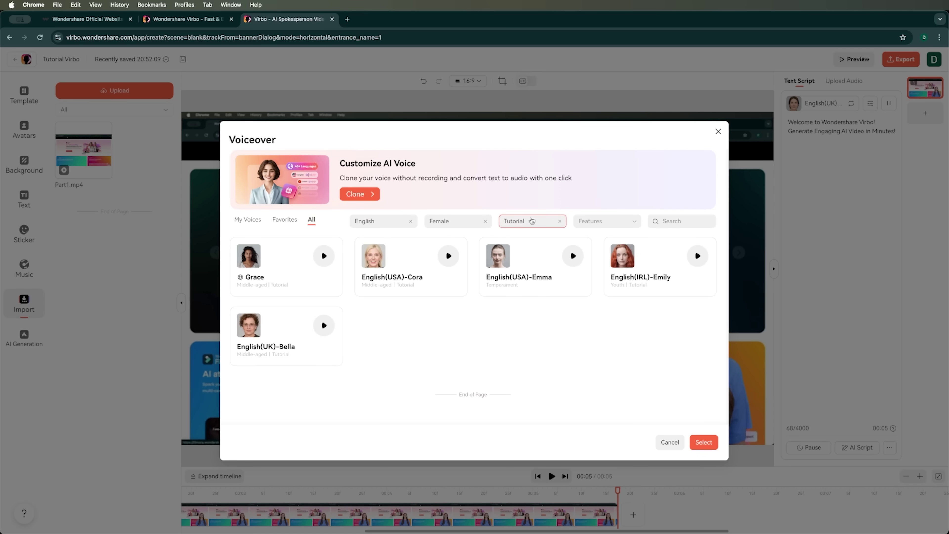
pyautogui.click(612, 221)
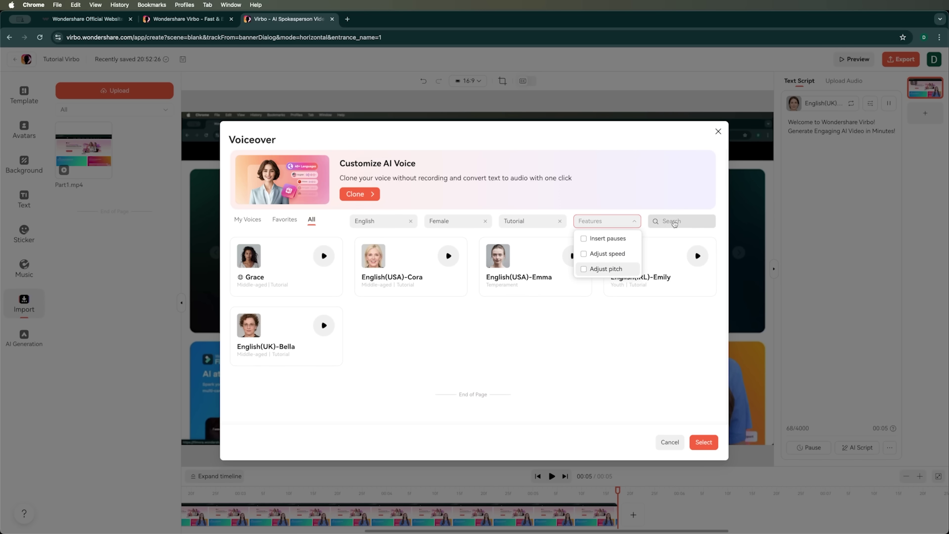
pyautogui.click(656, 354)
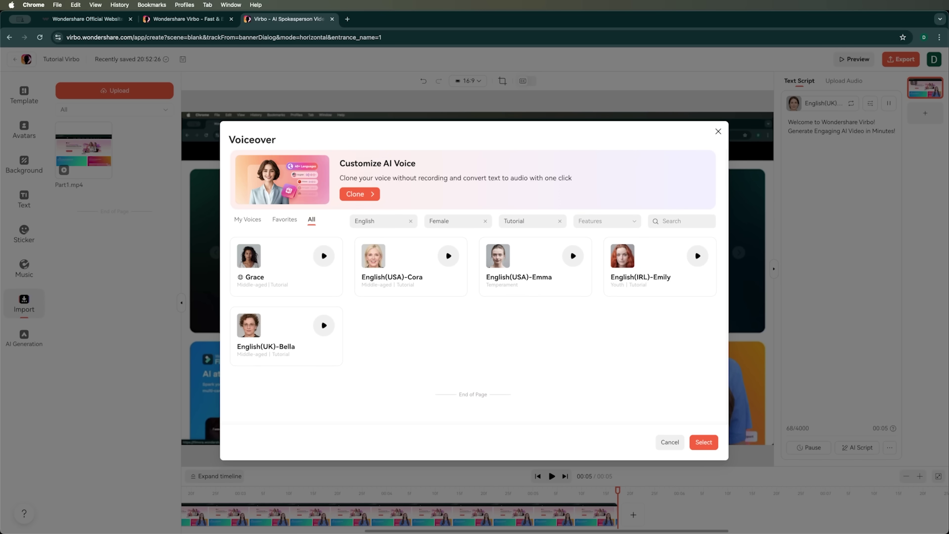
# Step: Sample English(IRL)-Emily, select her as the script voice, and preview from the start
pyautogui.click(697, 256)
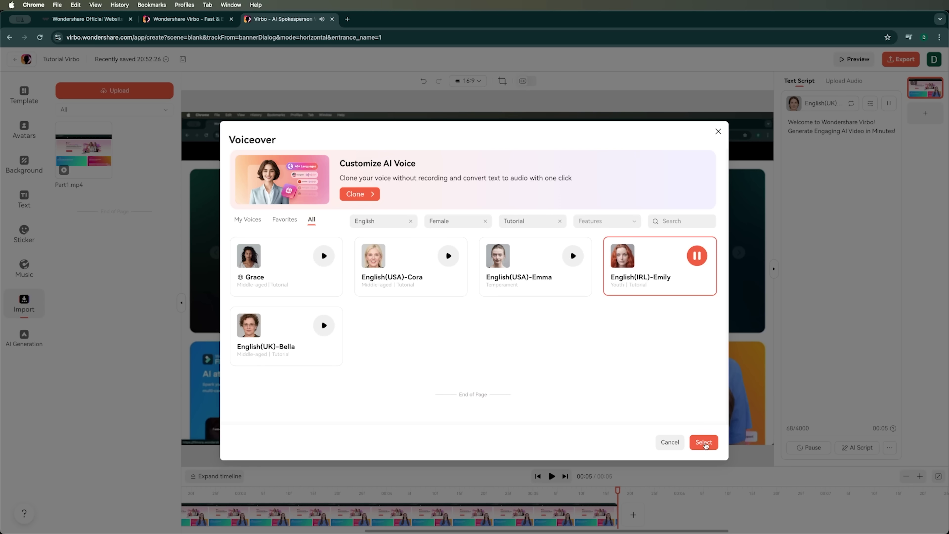
pyautogui.click(704, 443)
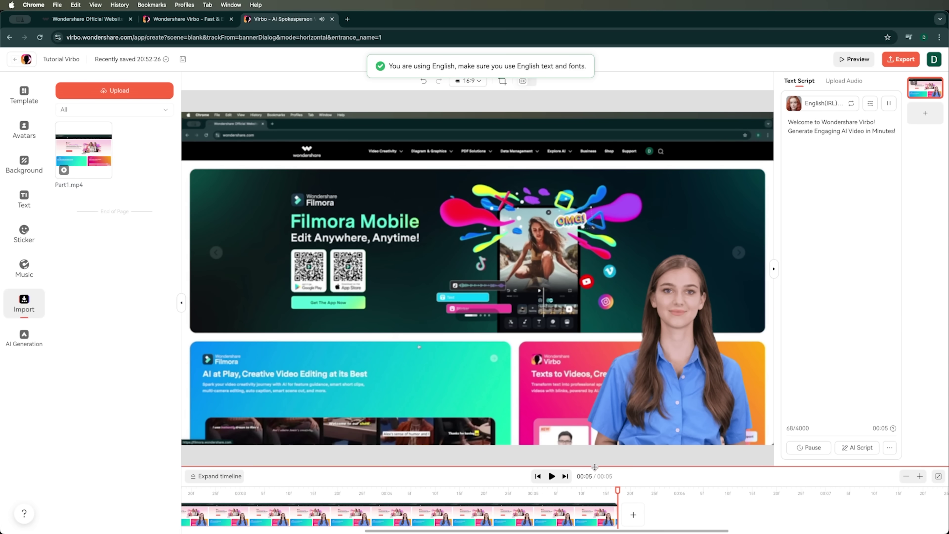
pyautogui.click(538, 476)
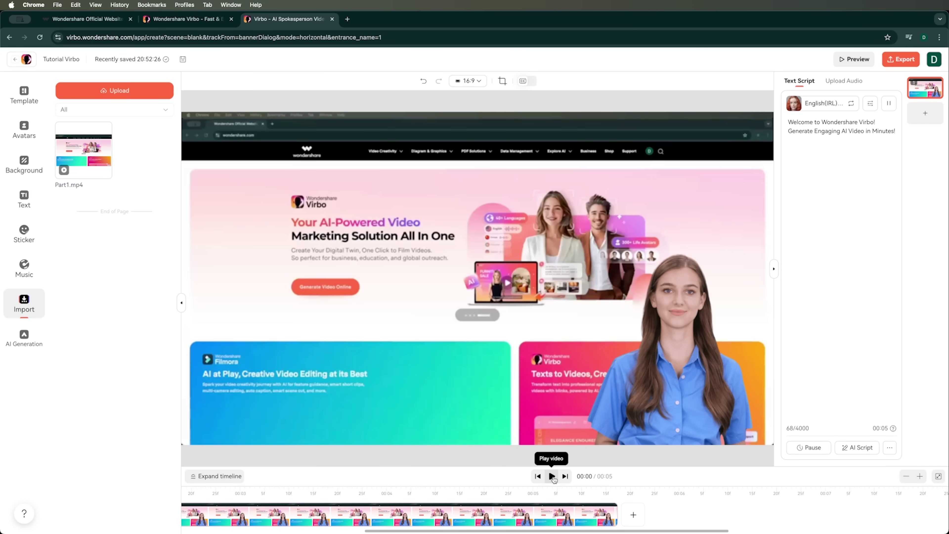
pyautogui.click(551, 476)
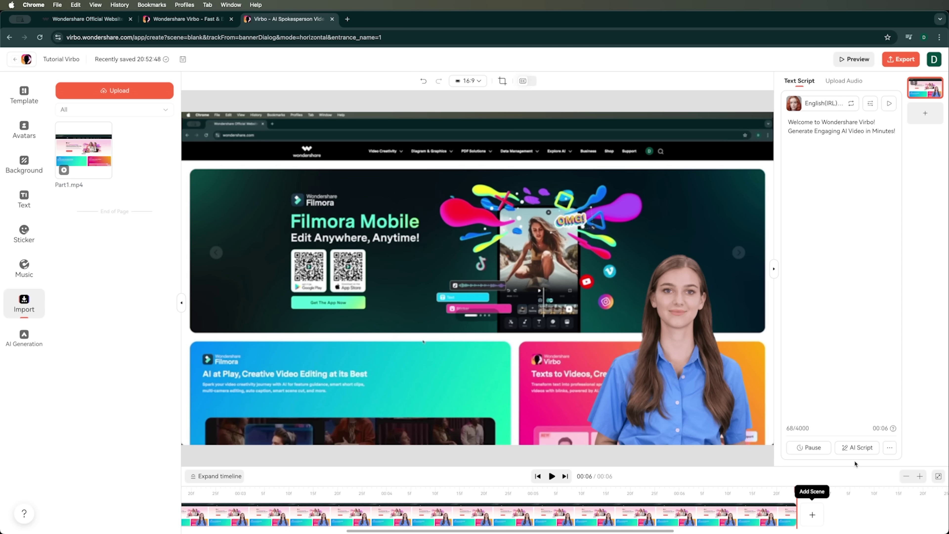
# Step: Paste the beginner 'Texts to Videos' tutorial requirements into AI Script and send them
pyautogui.click(852, 448)
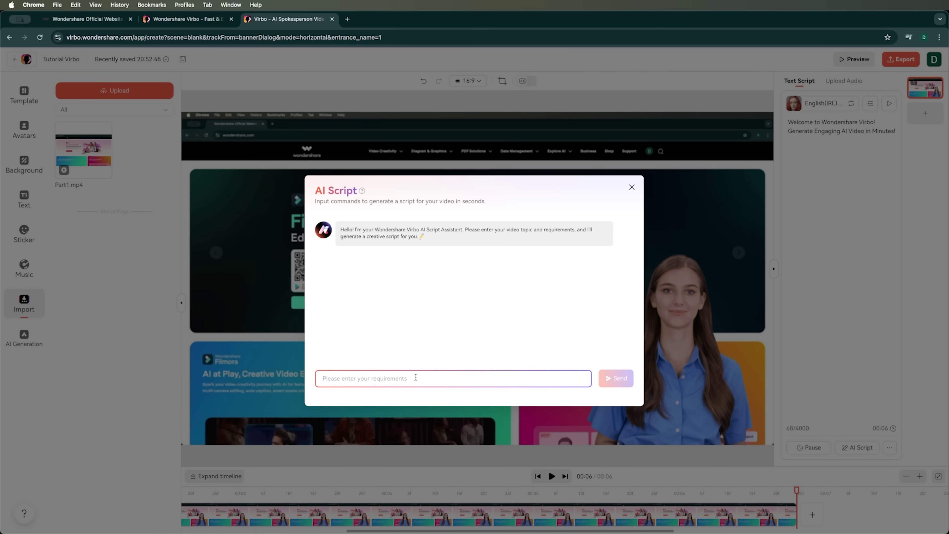
pyautogui.write("Create a beginner tutorial for Wondershare Virbo's 'Texts to Videos': show step-by-step instructions with visuals and tips, and reveal how text easily becomes creative, dynamic video content.")
pyautogui.moveTo(347, 361); pyautogui.dragTo(566, 361)
pyautogui.click(567, 362)
pyautogui.moveTo(347, 370); pyautogui.dragTo(413, 371)
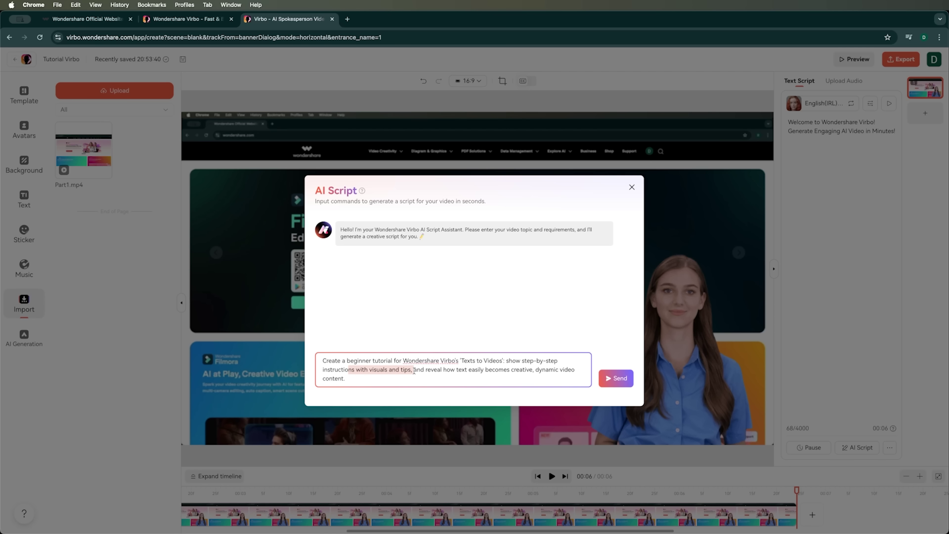
pyautogui.click(416, 376)
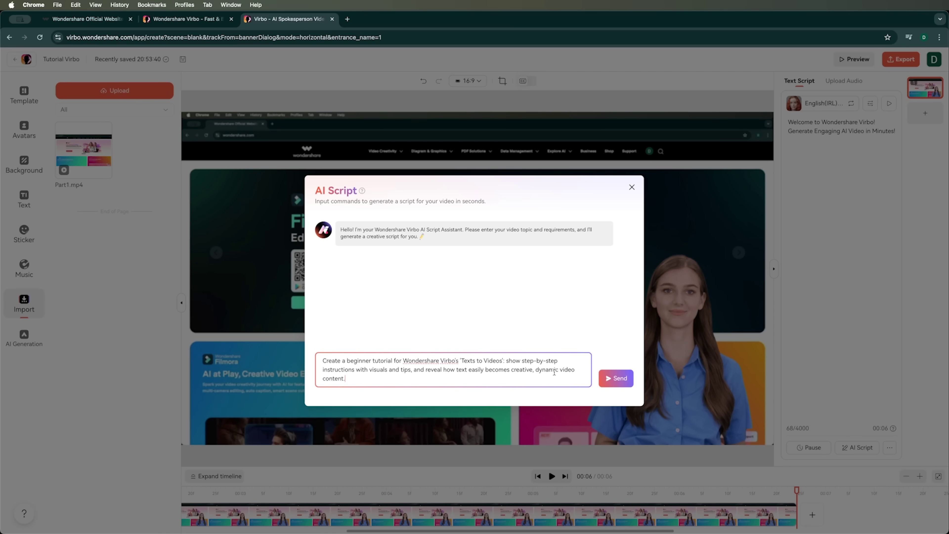
pyautogui.click(616, 385)
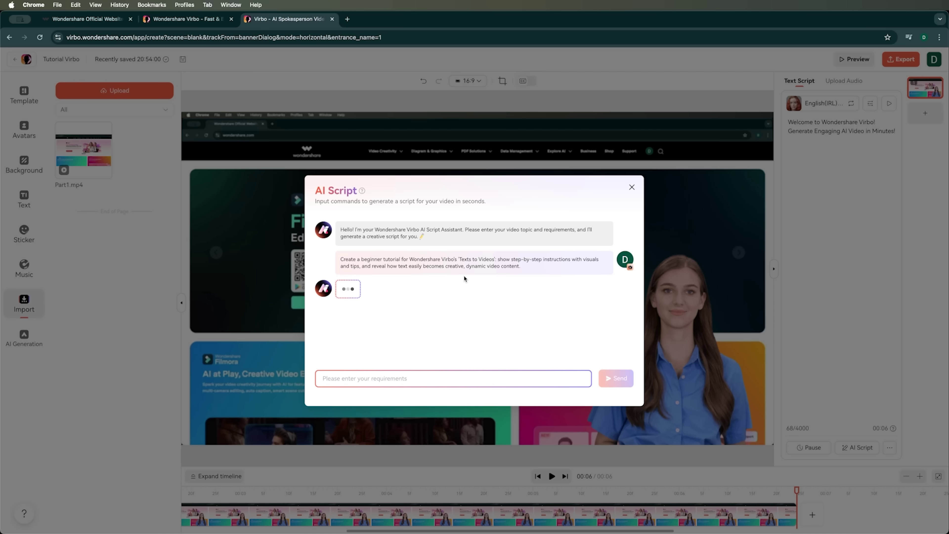
# Step: Review the generated script from Getting Started through the tips and copy it
pyautogui.scroll(5, 459, 285)
pyautogui.moveTo(341, 219); pyautogui.dragTo(459, 244)
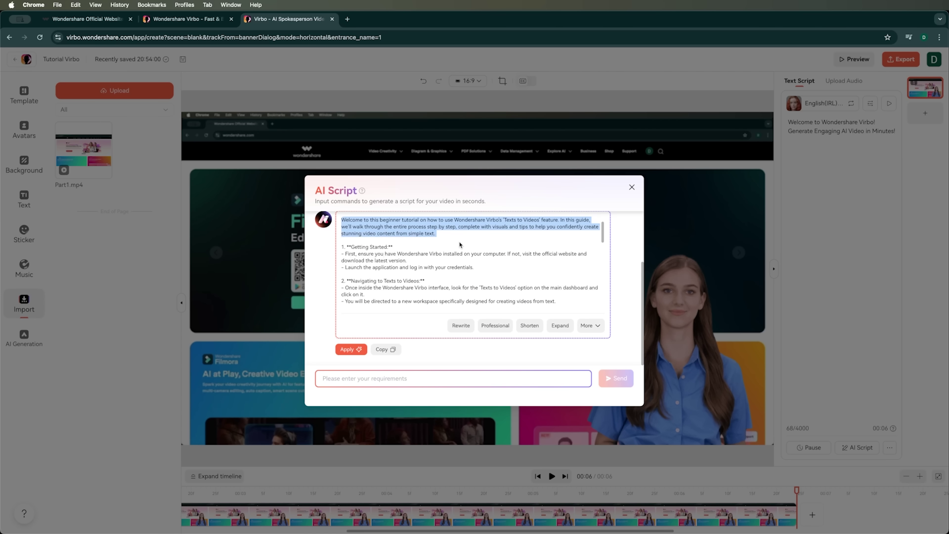
pyautogui.moveTo(344, 253); pyautogui.dragTo(491, 272)
pyautogui.scroll(-5, 418, 296)
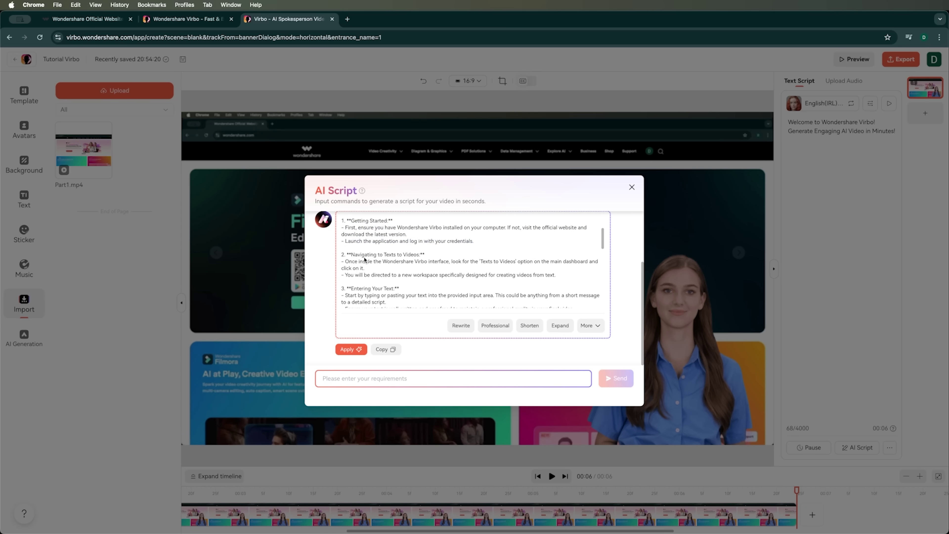
pyautogui.scroll(-7, 349, 239)
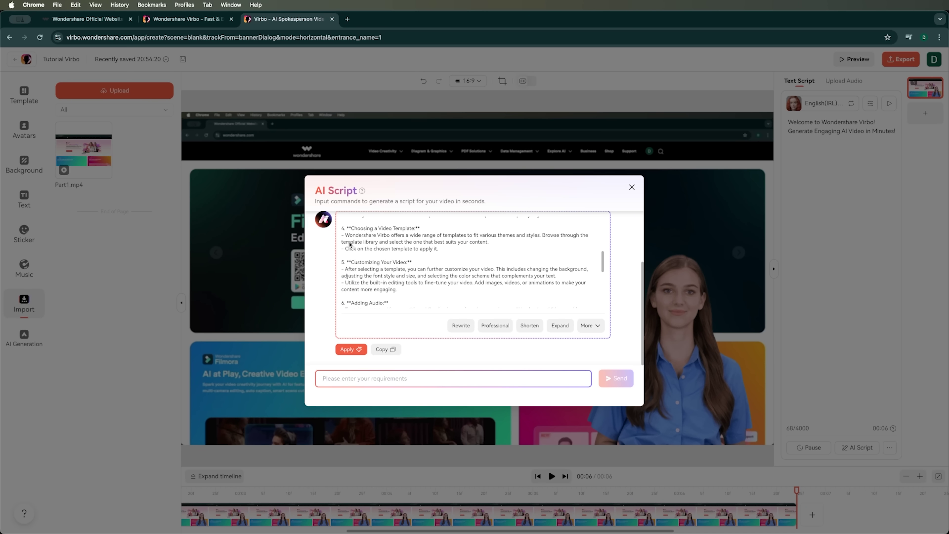
pyautogui.scroll(-1, 350, 244)
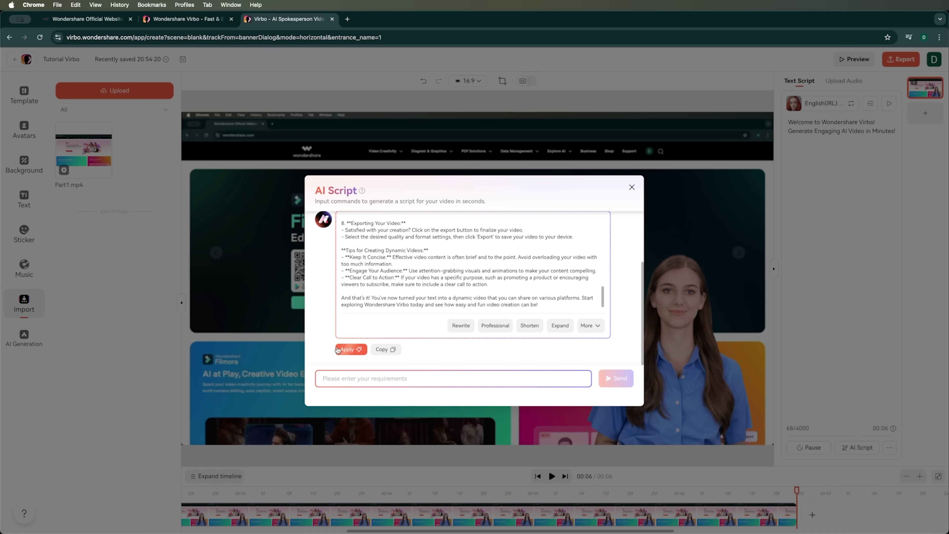
pyautogui.click(390, 351)
pyautogui.moveTo(595, 324)
pyautogui.scroll(15, 436, 249)
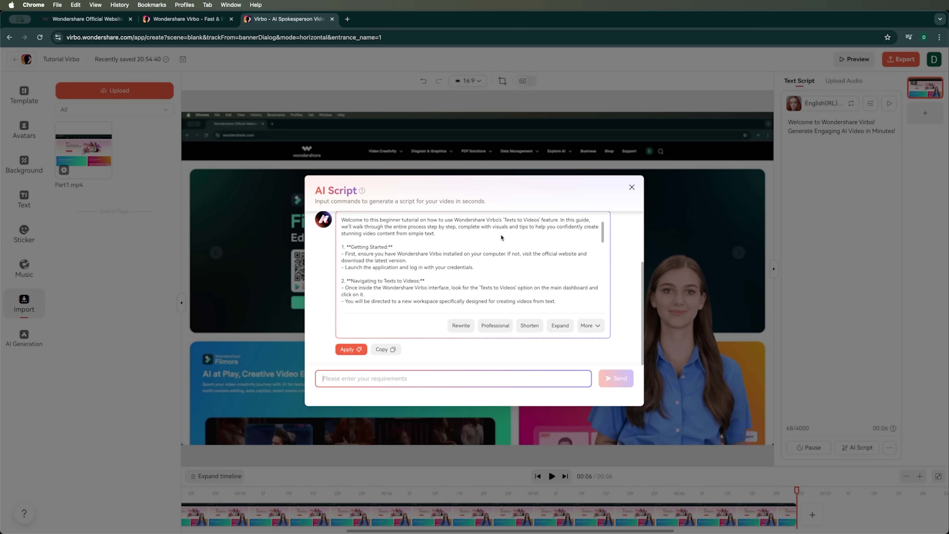
pyautogui.scroll(-15, 471, 266)
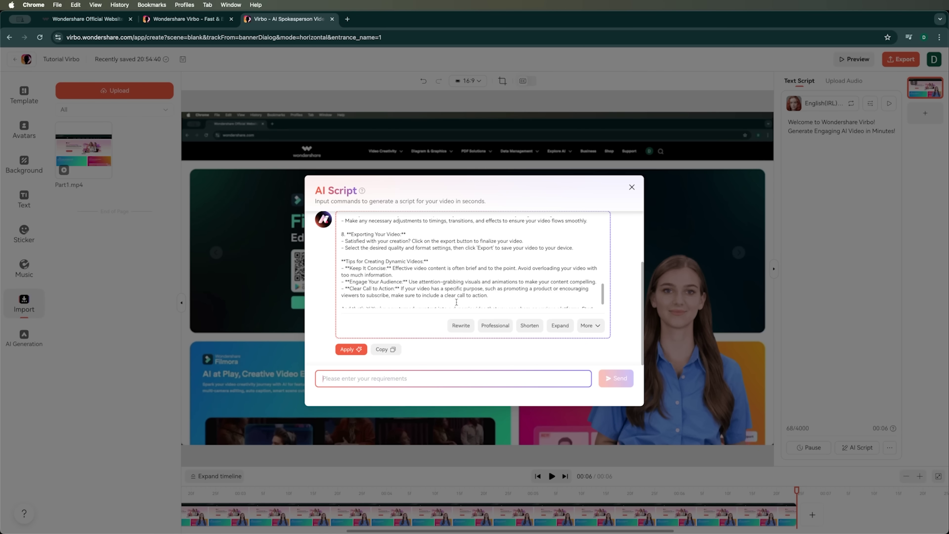
pyautogui.click(632, 188)
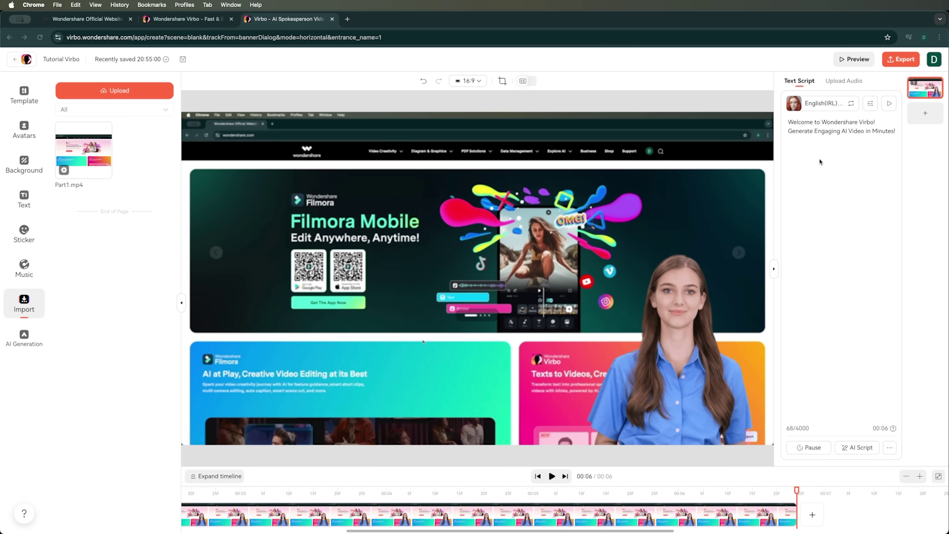
pyautogui.click(819, 162)
pyautogui.press('super+a')
pyautogui.press('BackSpace')
pyautogui.press('super+v')
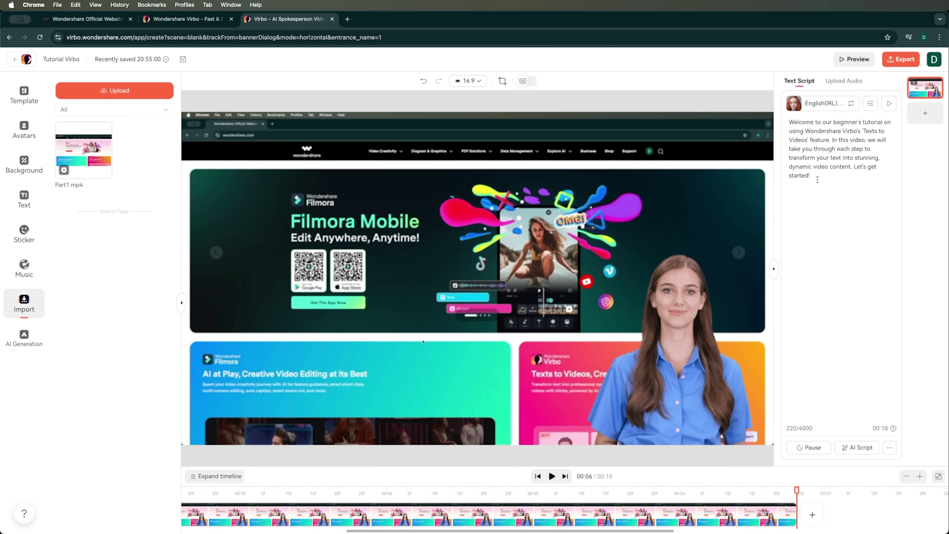
pyautogui.click(538, 476)
pyautogui.click(552, 476)
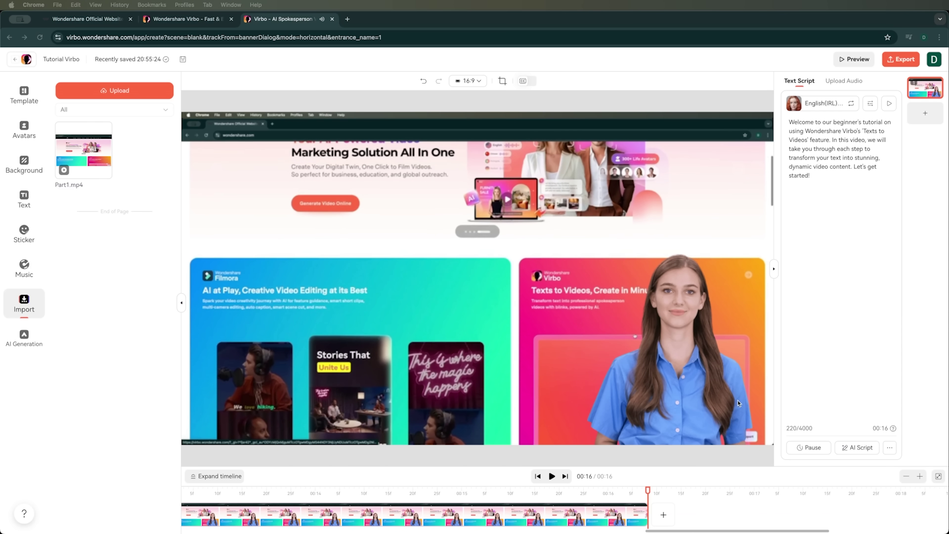
# Step: Add scene 2 using the circled-avatar corner layout and select its mountain image
pyautogui.click(663, 515)
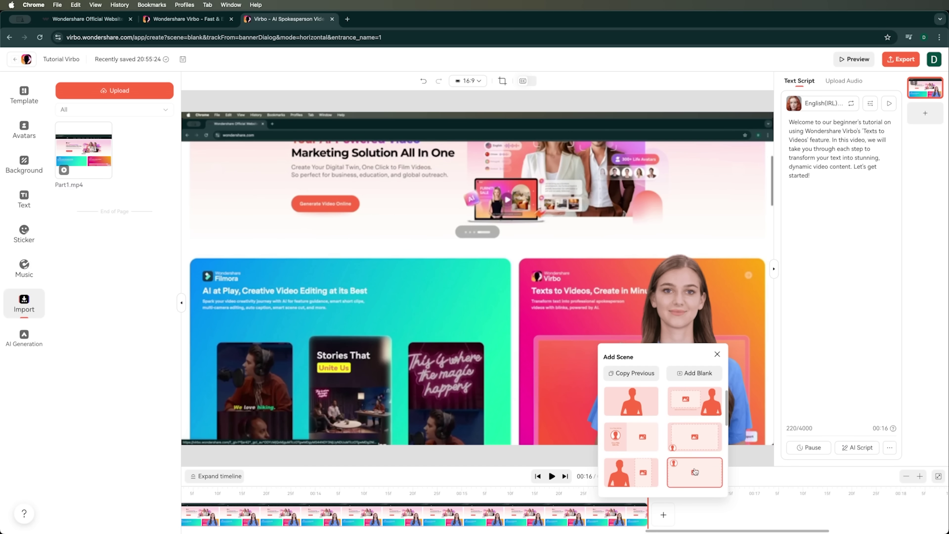
pyautogui.click(689, 439)
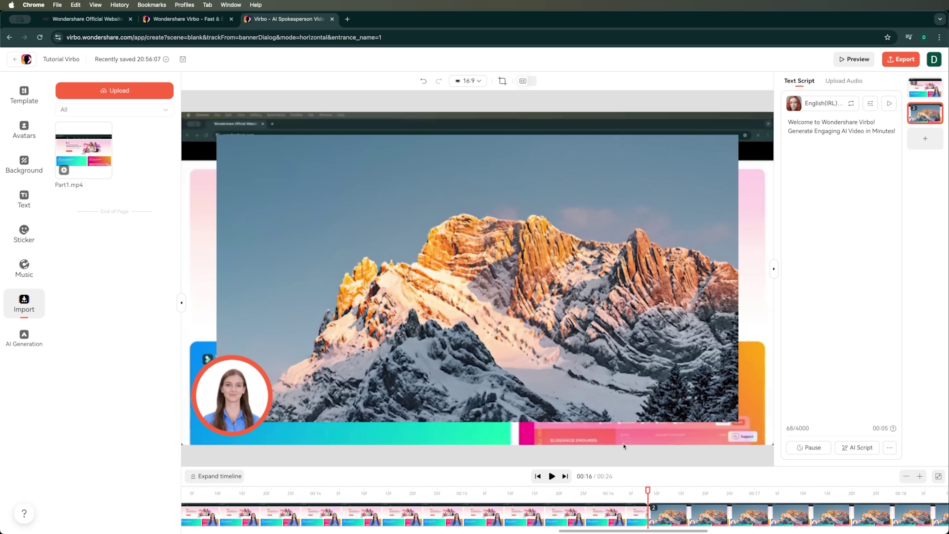
pyautogui.click(377, 313)
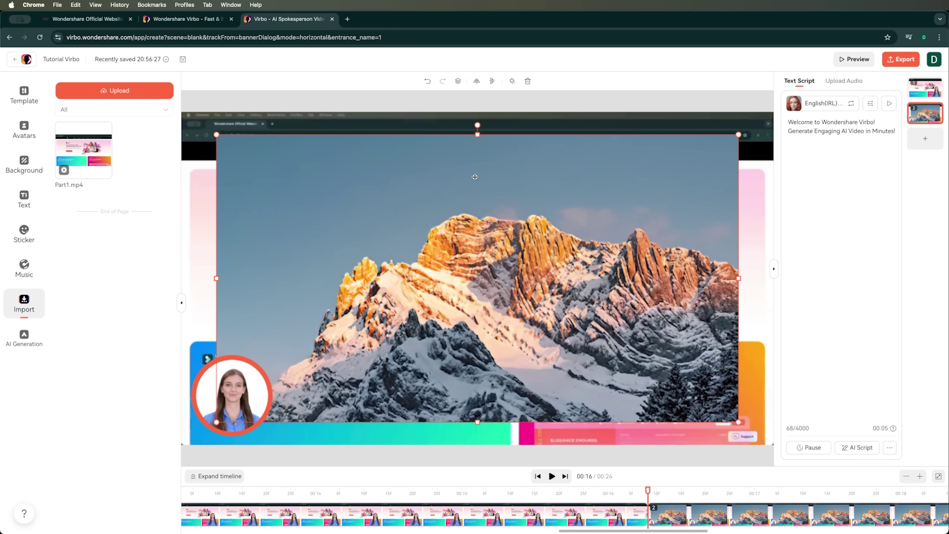
# Step: Upload Part2.mp4, paste the download-and-launch script into scene 2, and place the video
pyautogui.click(121, 92)
pyautogui.doubleClick(492, 229)
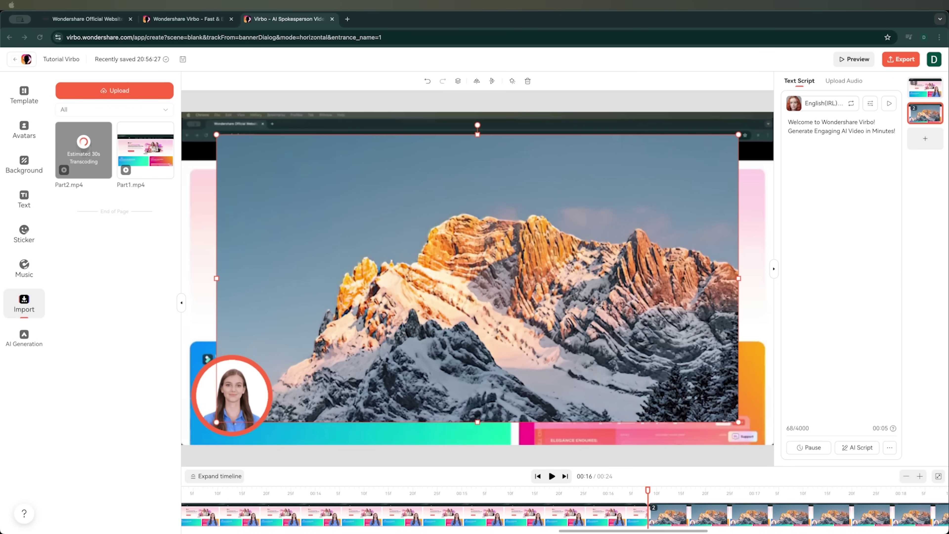
pyautogui.click(858, 182)
pyautogui.press('super+v')
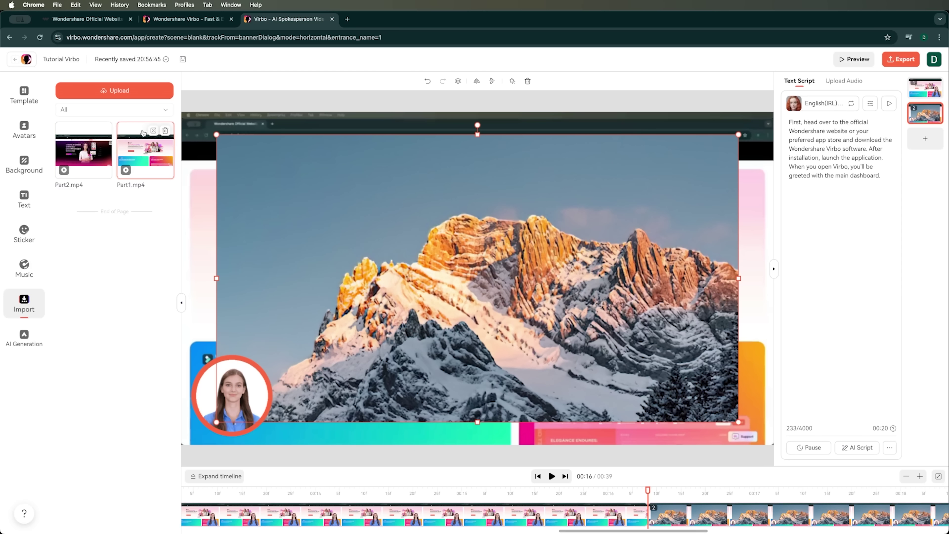
pyautogui.click(83, 154)
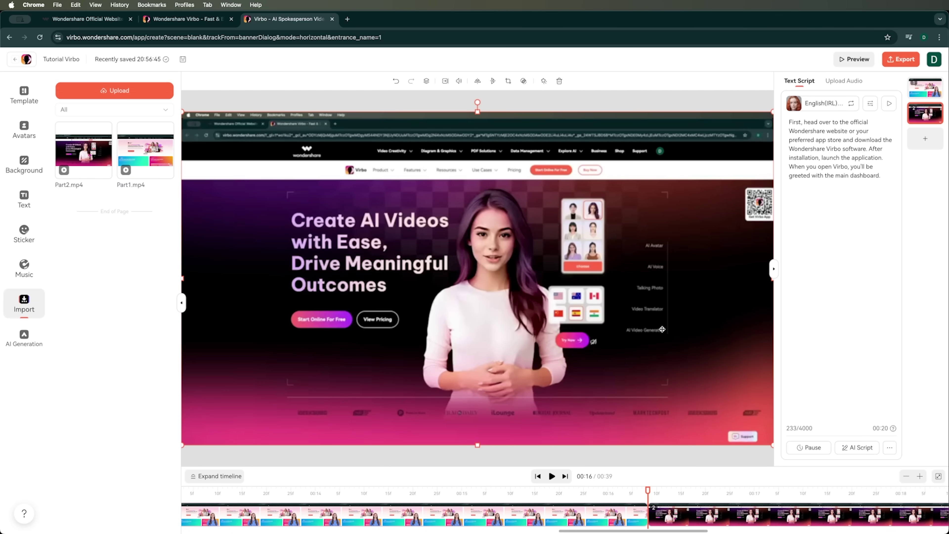
# Step: Shrink and centre the Part2 recording, layering it in front of the mountain image
pyautogui.moveTo(663, 327); pyautogui.dragTo(741, 430)
pyautogui.moveTo(689, 394); pyautogui.dragTo(693, 391)
pyautogui.rightClick(283, 367)
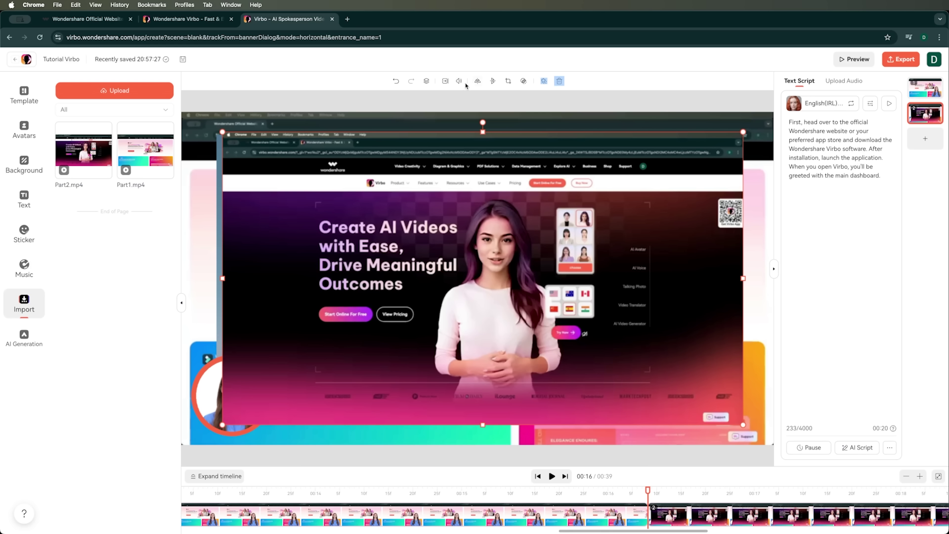
pyautogui.click(427, 82)
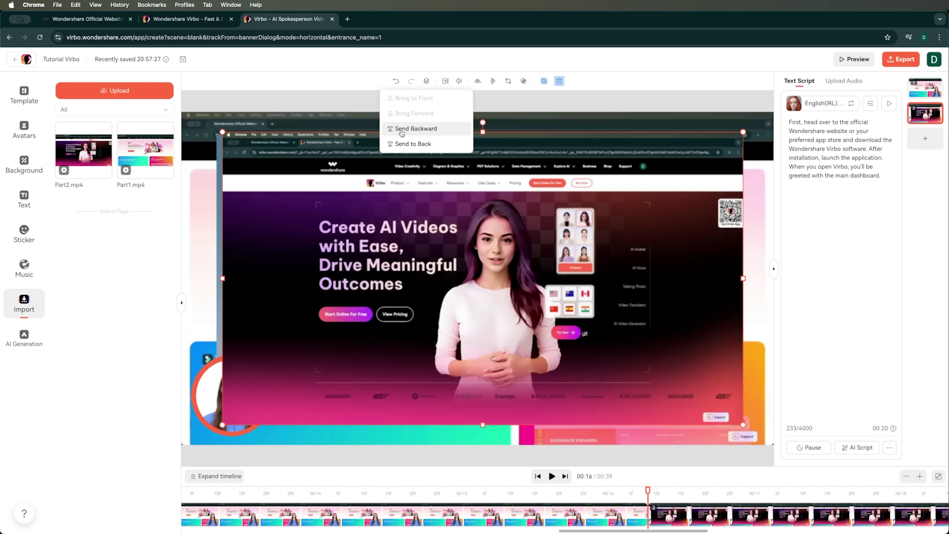
pyautogui.click(404, 145)
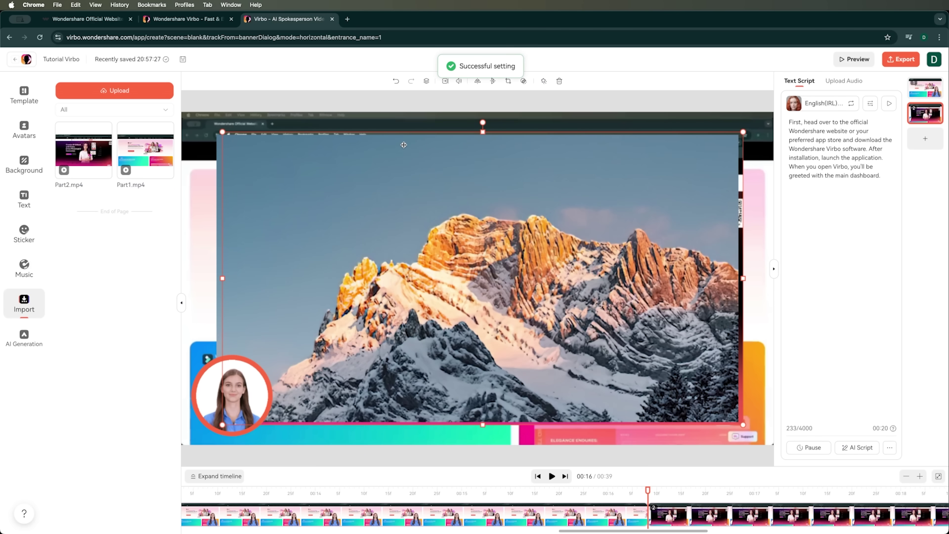
pyautogui.click(426, 81)
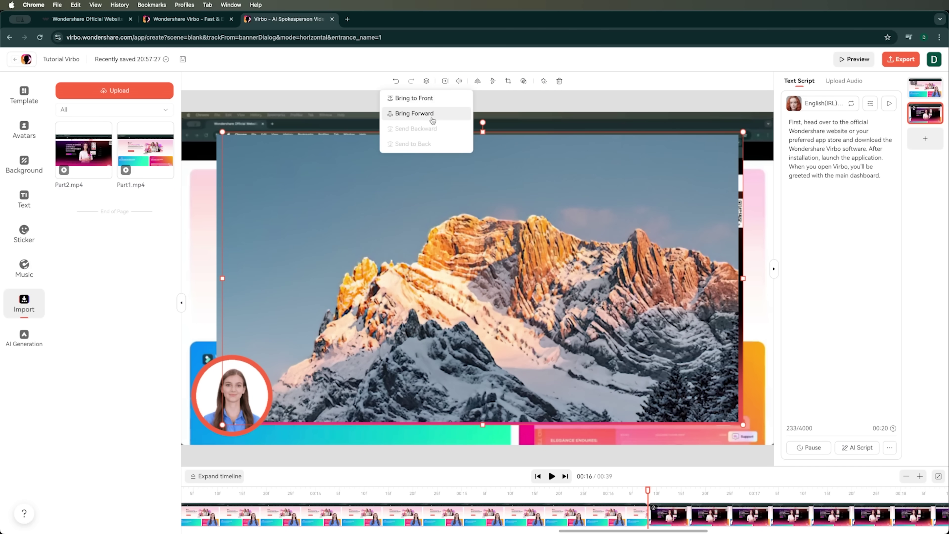
pyautogui.click(426, 99)
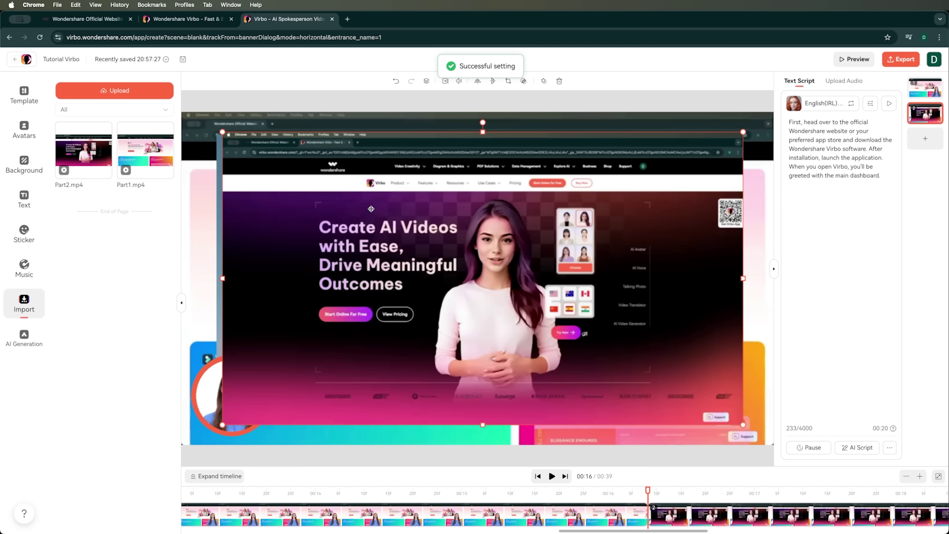
pyautogui.moveTo(370, 209); pyautogui.dragTo(364, 208)
# Step: Bring the avatar in front of the red circle frame and centre the circle behind it
pyautogui.click(428, 93)
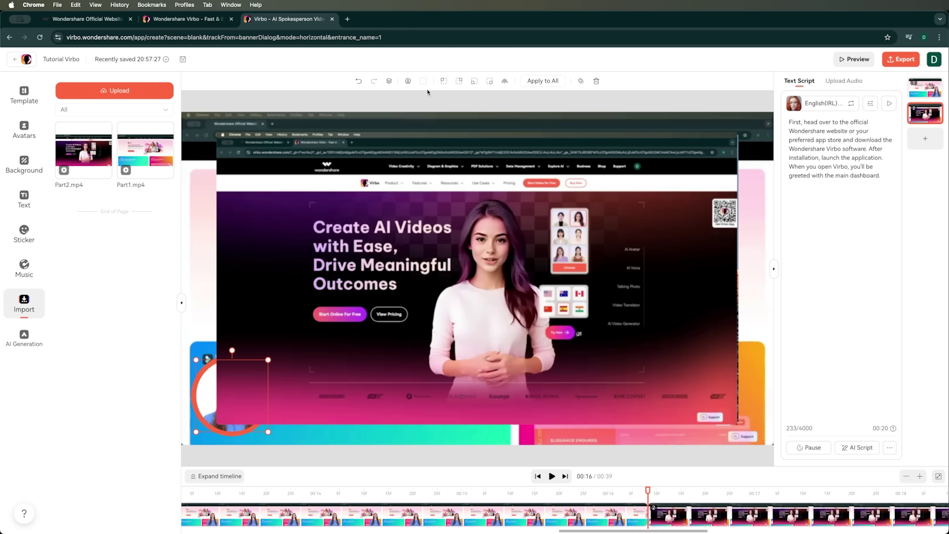
pyautogui.click(391, 83)
pyautogui.click(391, 98)
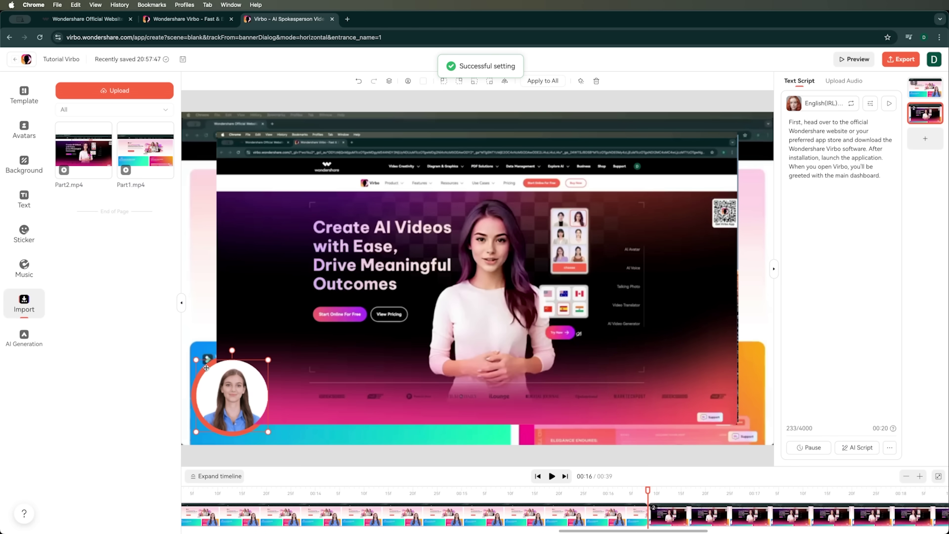
pyautogui.click(207, 368)
pyautogui.click(459, 81)
pyautogui.click(446, 98)
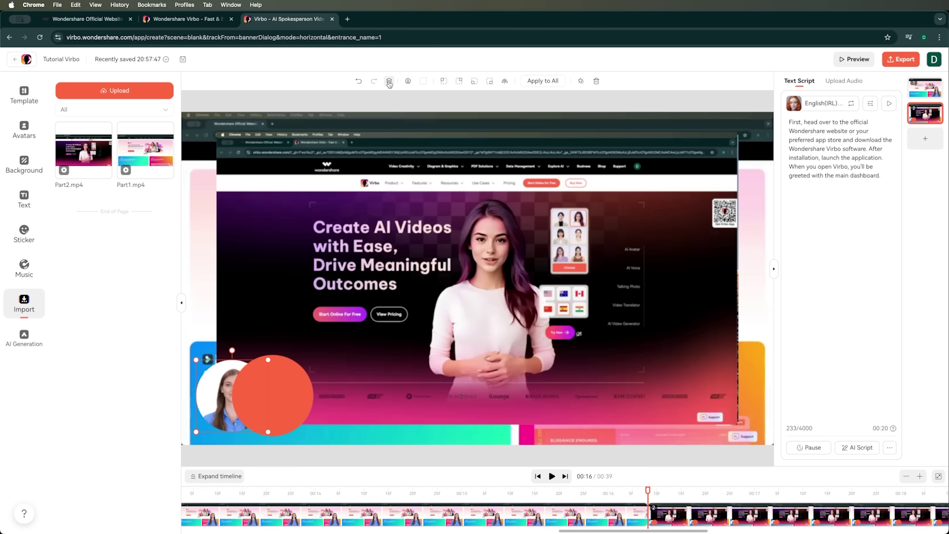
pyautogui.click(389, 83)
pyautogui.click(390, 99)
pyautogui.moveTo(235, 401); pyautogui.dragTo(236, 401)
pyautogui.moveTo(303, 393); pyautogui.dragTo(262, 391)
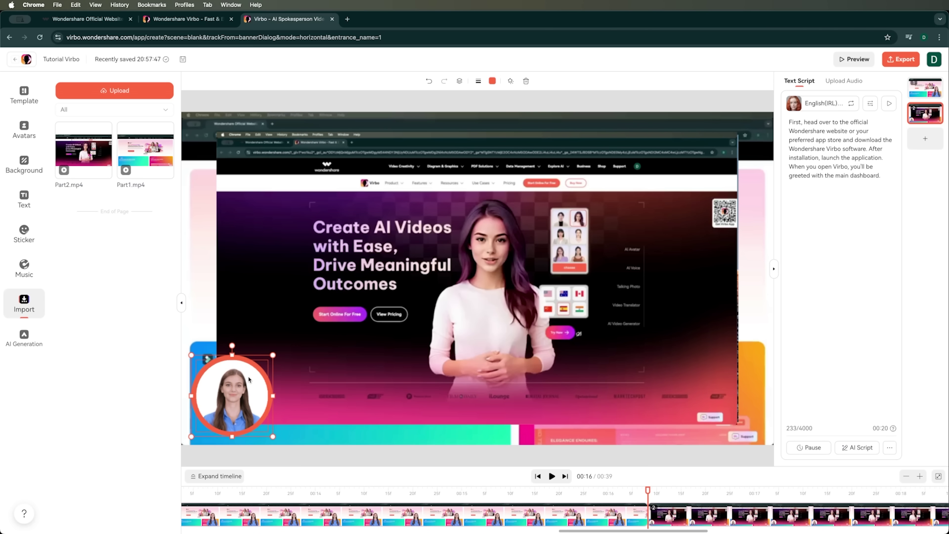
pyautogui.click(186, 162)
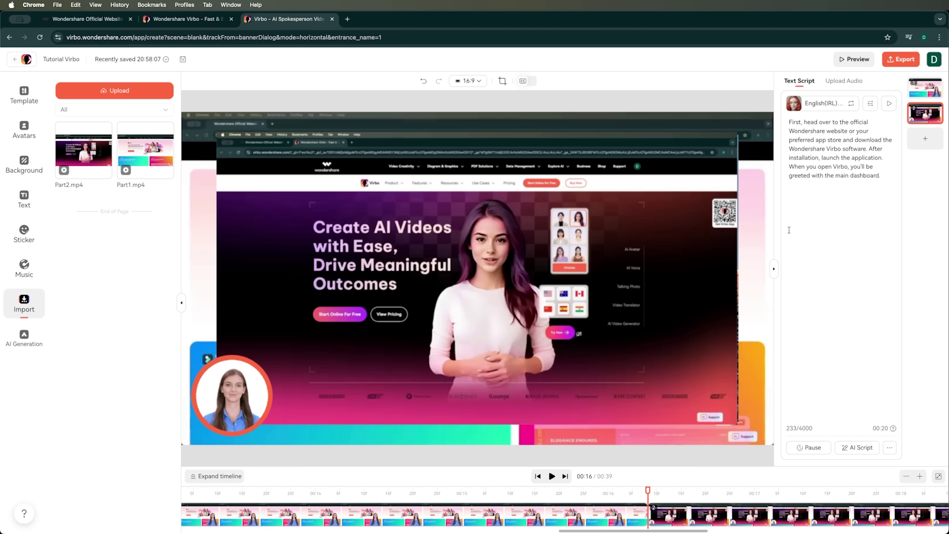
pyautogui.click(537, 476)
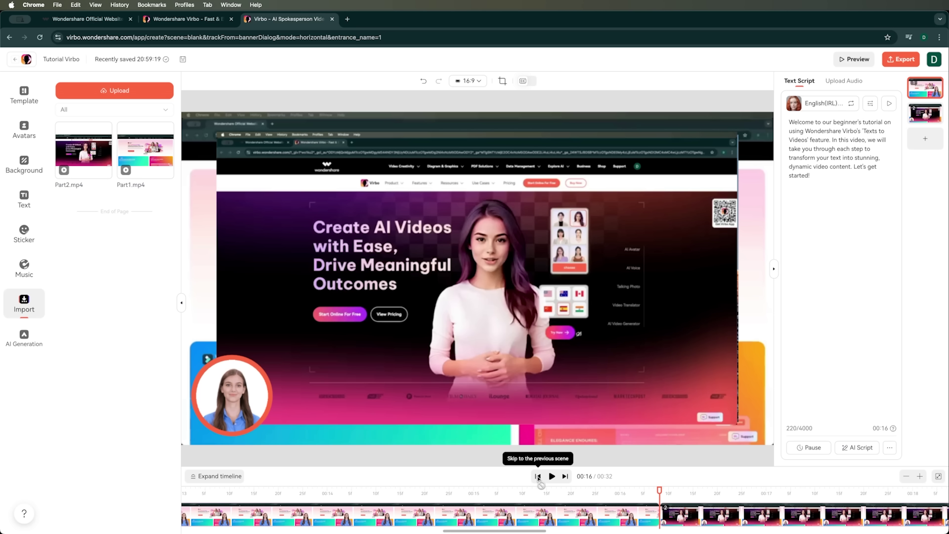
pyautogui.click(550, 476)
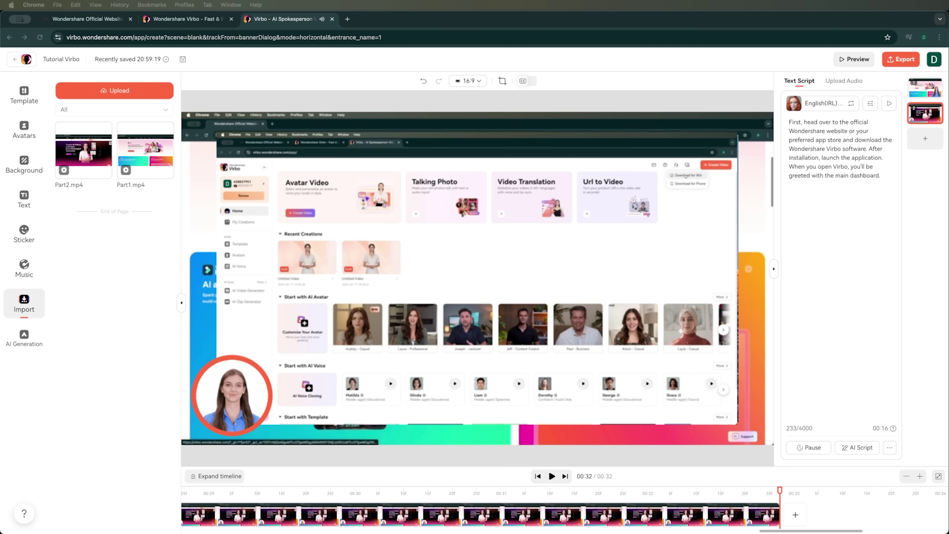
# Step: Export the Tutorial Virbo video and let it render into My Creations
pyautogui.click(900, 59)
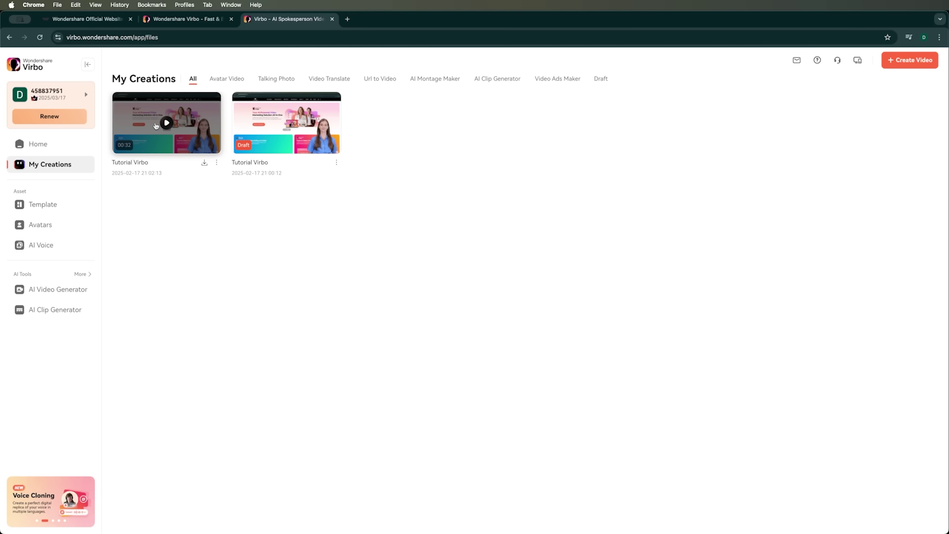
# Step: Play the exported Tutorial Virbo.mp4 (42.43MB, 32 seconds, 1920×1080) from My Creations
pyautogui.click(167, 124)
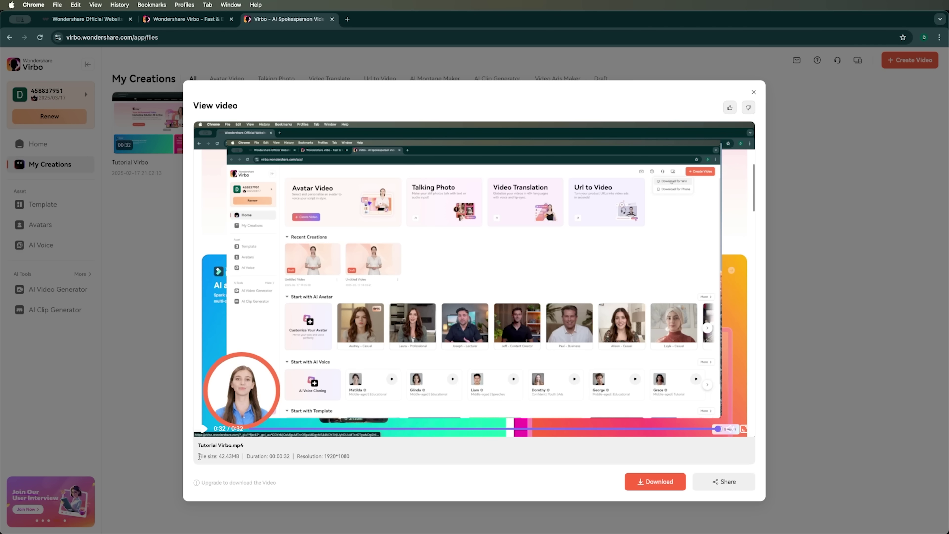
# Step: Check the Tutorial Virbo video's file size and resolution, download it, then subscribe to the YouTube tutorial channel
pyautogui.moveTo(198, 456); pyautogui.dragTo(214, 456)
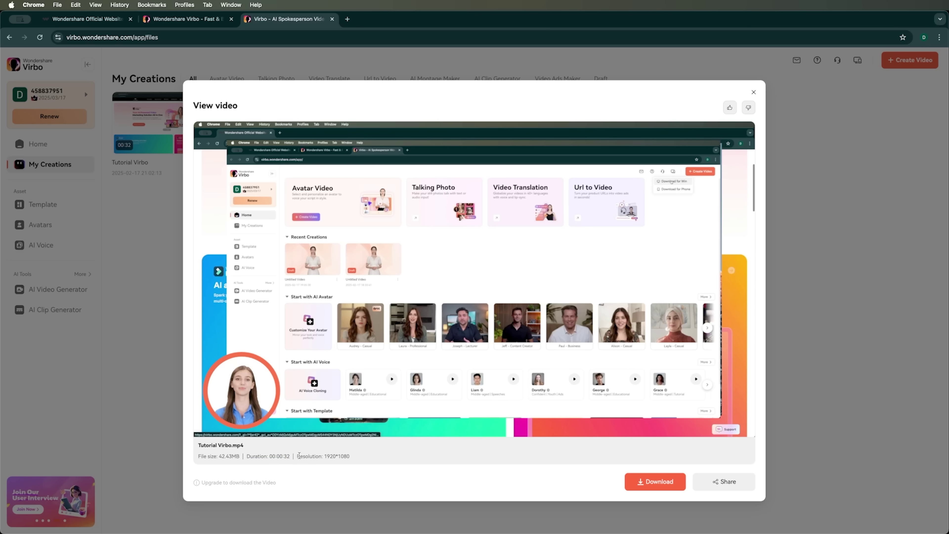
pyautogui.moveTo(302, 456); pyautogui.dragTo(355, 456)
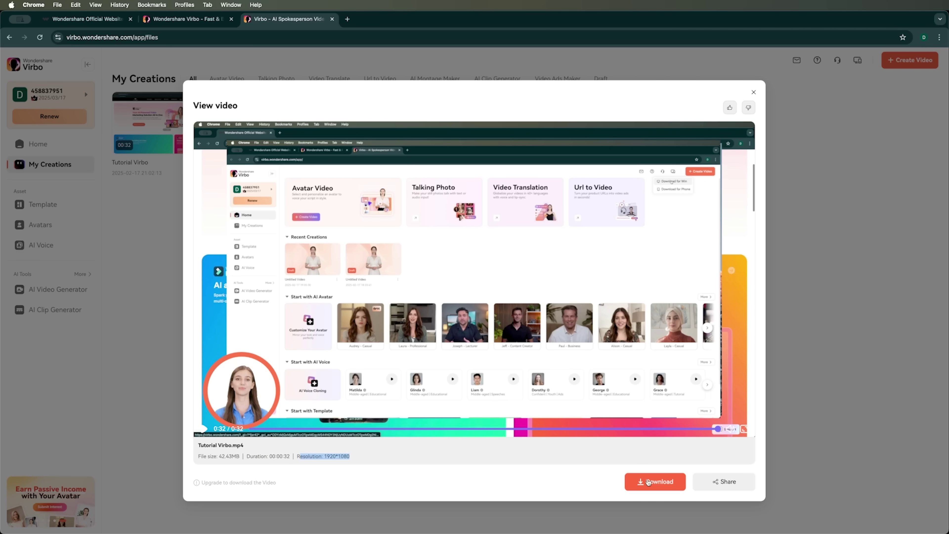
pyautogui.click(728, 482)
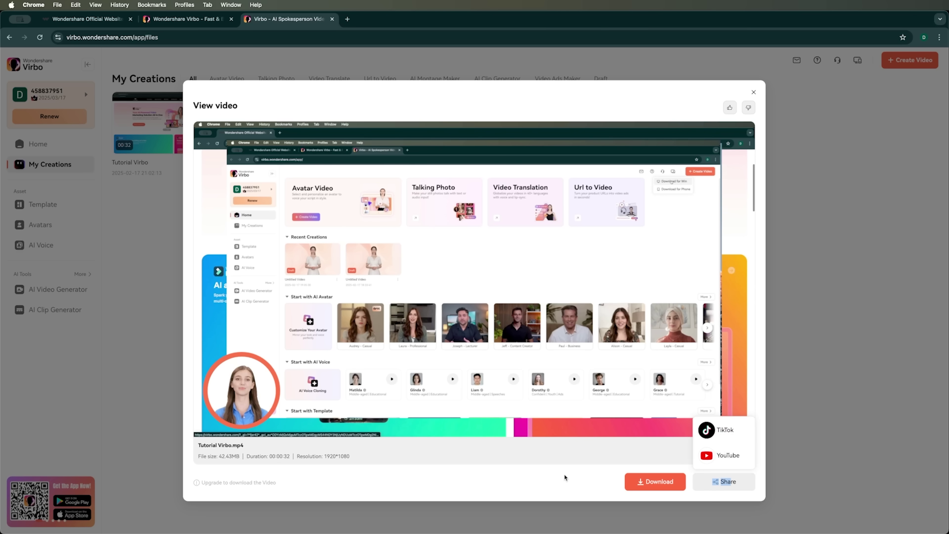
pyautogui.click(662, 478)
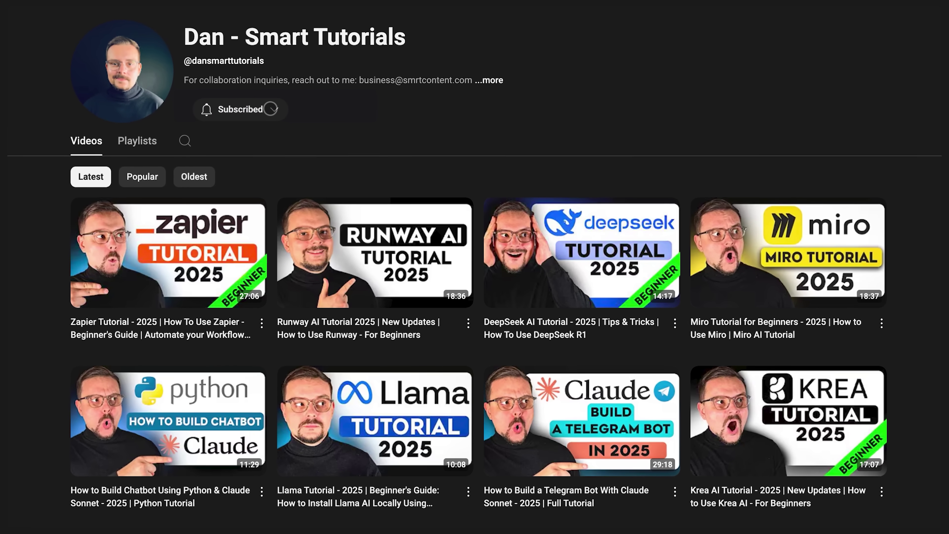
pyautogui.click(270, 111)
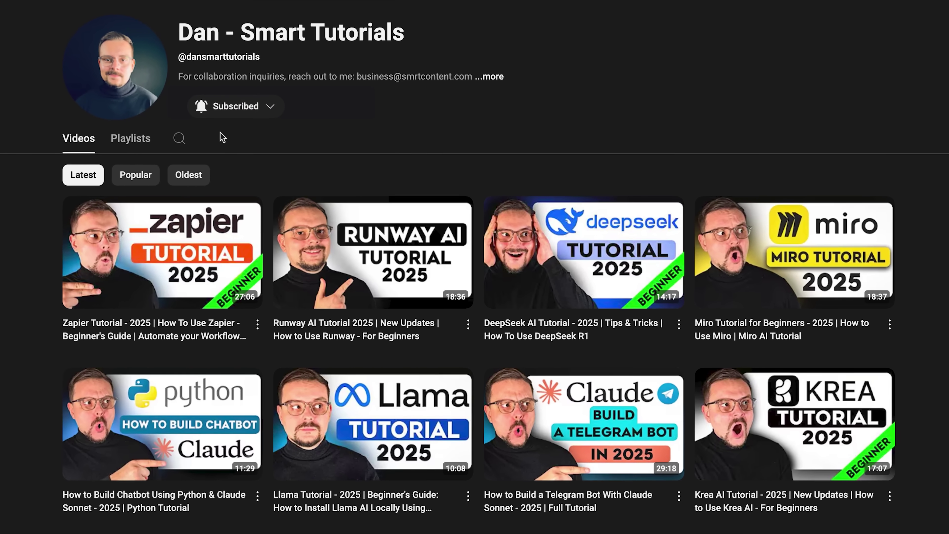